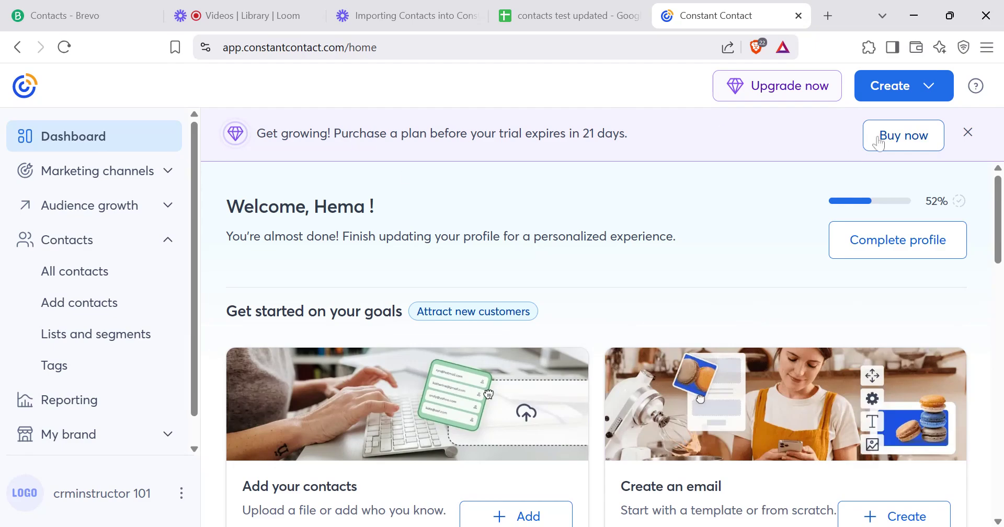
Dismiss the trial banner and start creating a new manually updated list under the contacts' lists and segments.
click(968, 132)
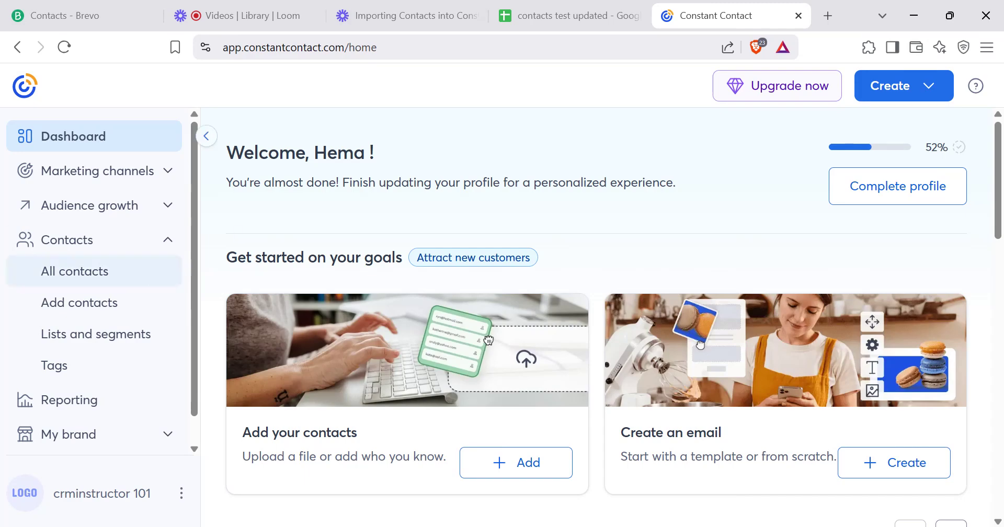
click(112, 335)
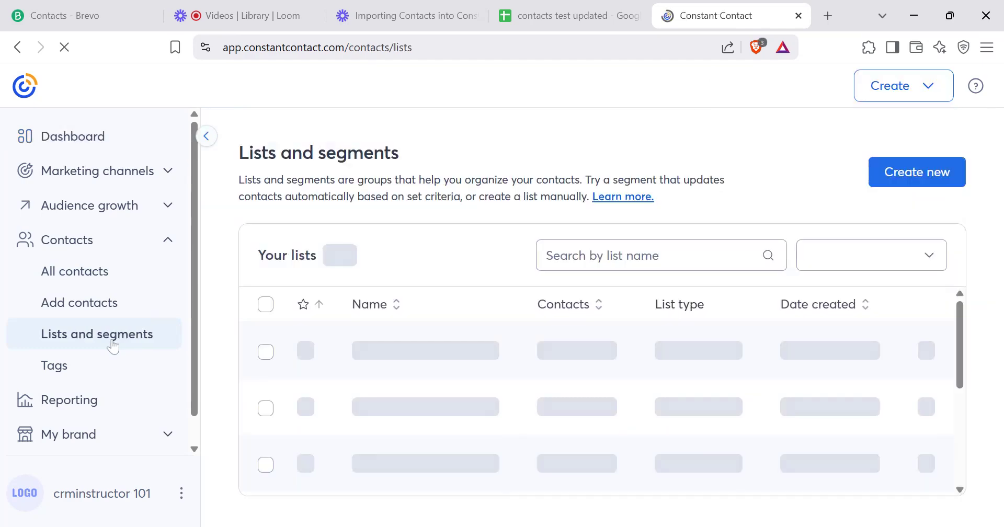
click(914, 188)
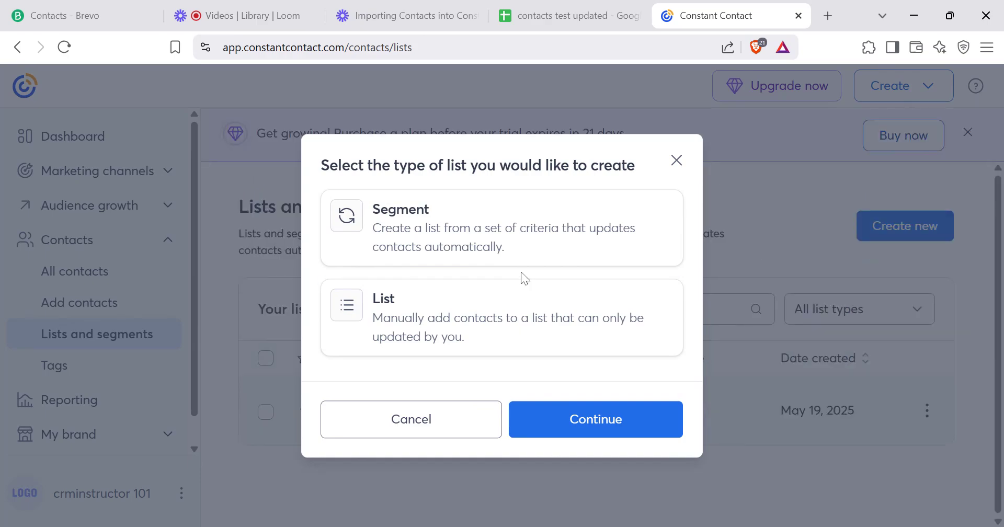
click(552, 332)
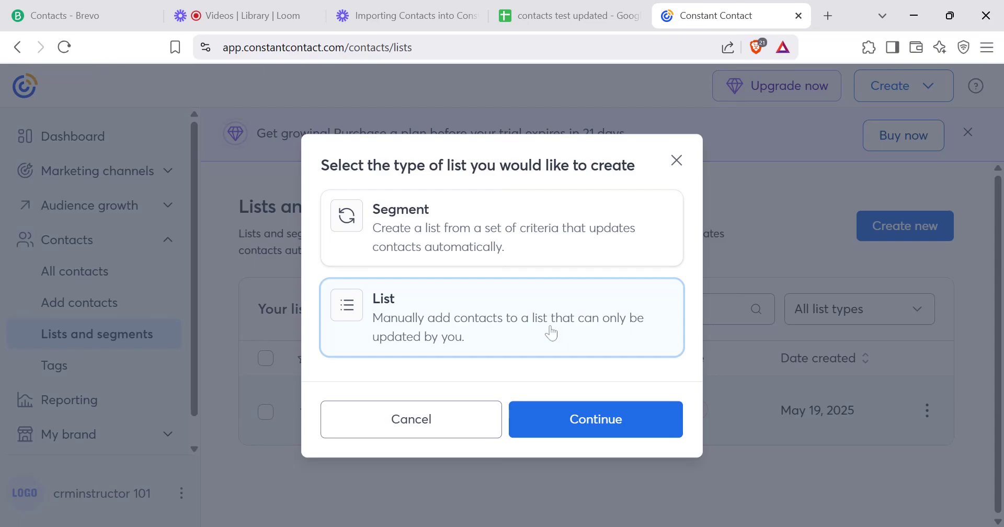
click(586, 428)
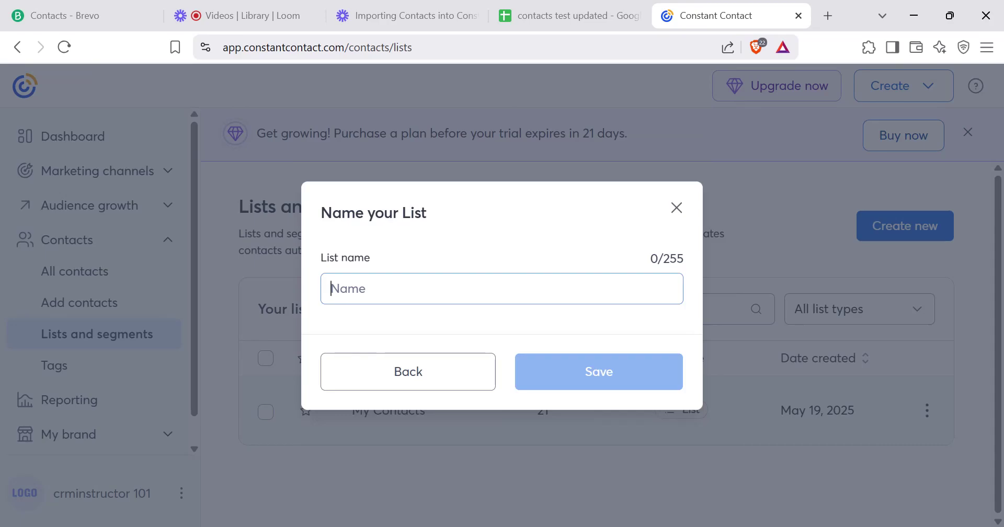
Name the new list "Hubspot Contacts" and save it.
text(Hubspot)
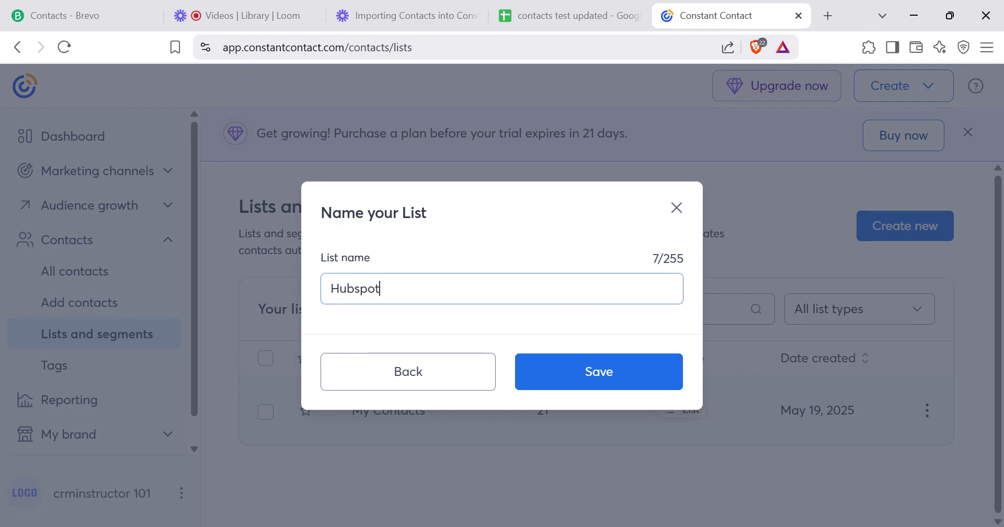
text( Leads)
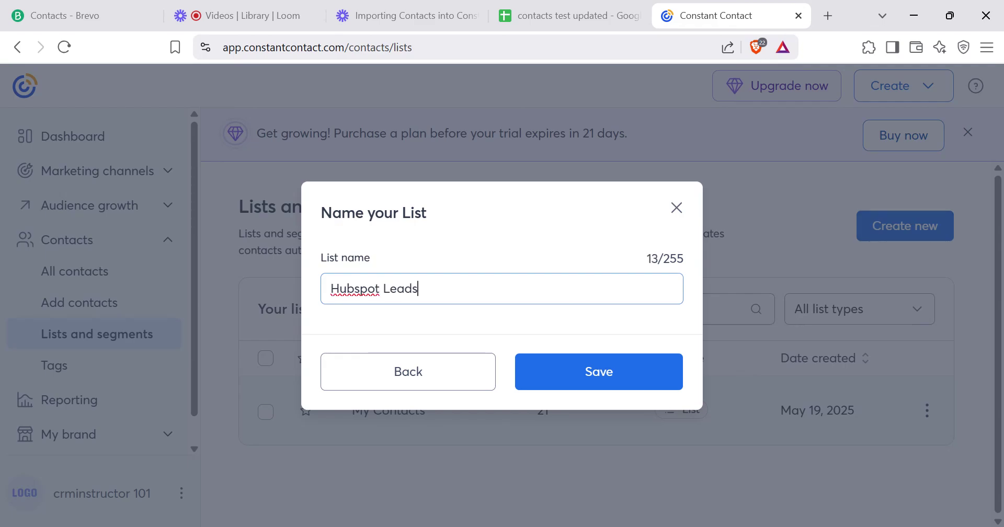
key(ctrl+shift+Left)
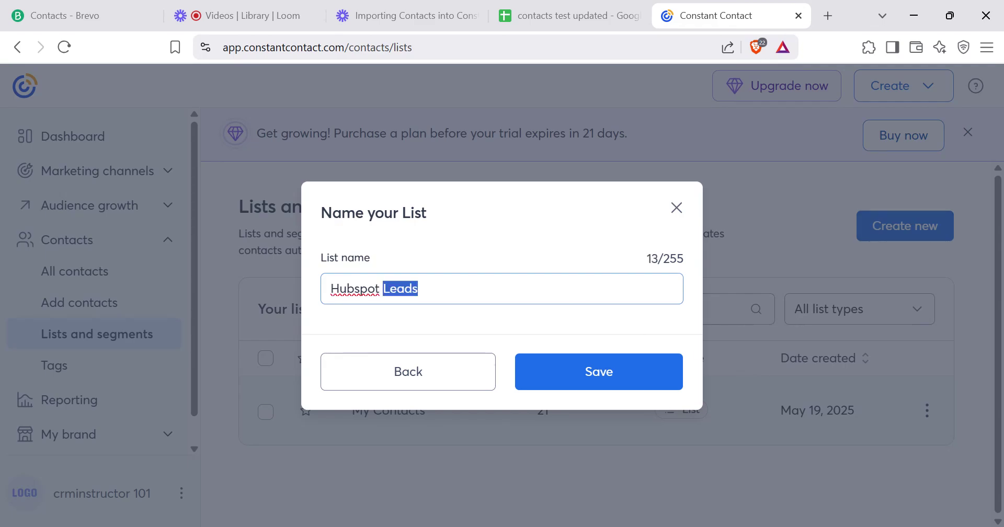
text(Contacts)
click(588, 381)
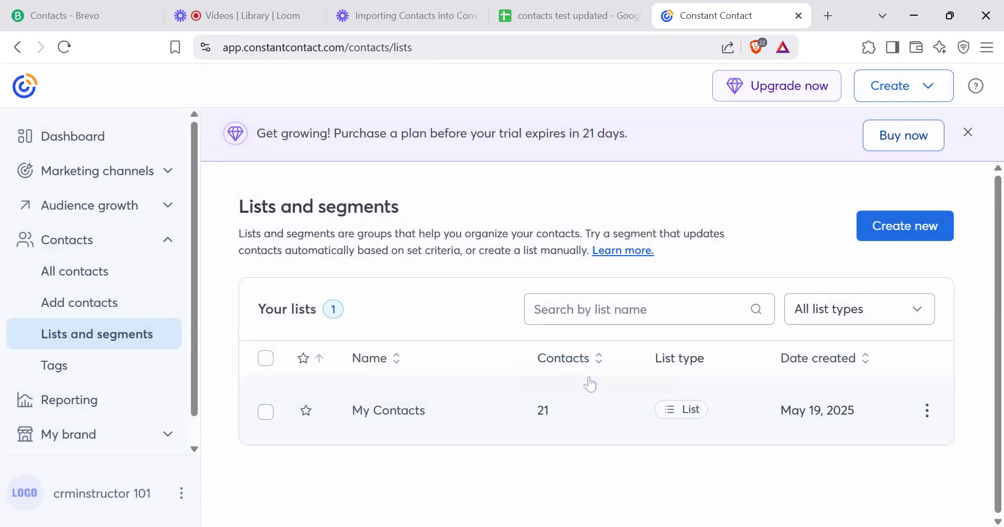
click(590, 384)
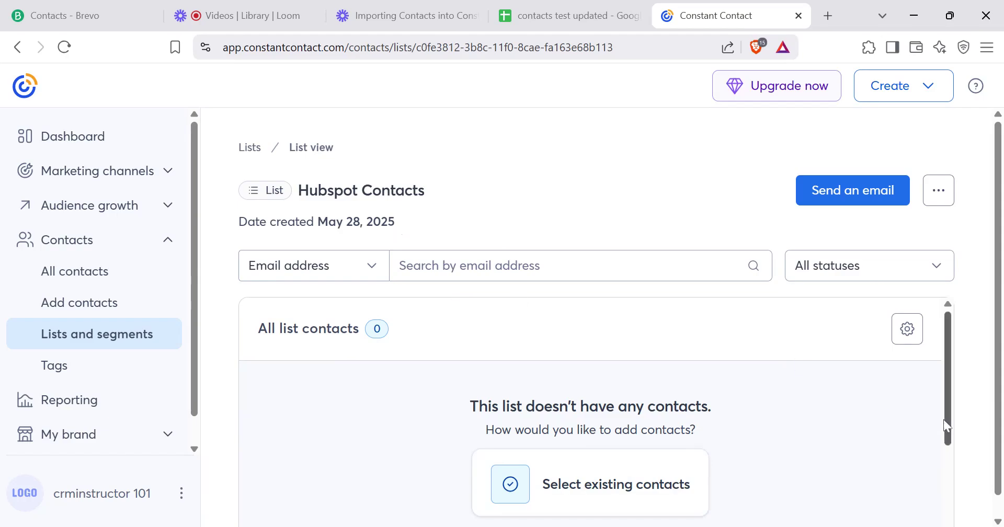
Look over the ways to add contacts to the empty list, return to all lists and start creating a new segment.
drag(944, 420, 945, 477)
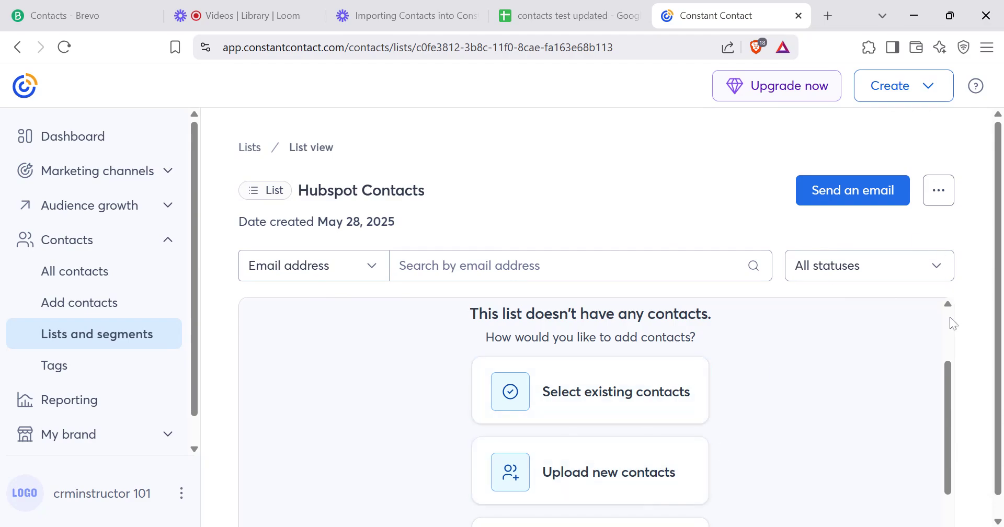
scroll(951, 346, up, 1)
scroll(951, 345, up, 3)
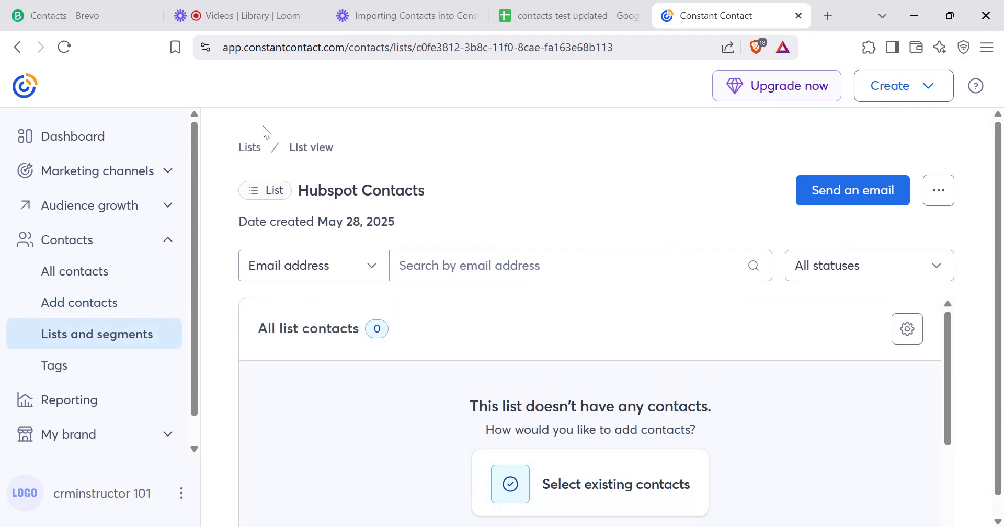
click(256, 155)
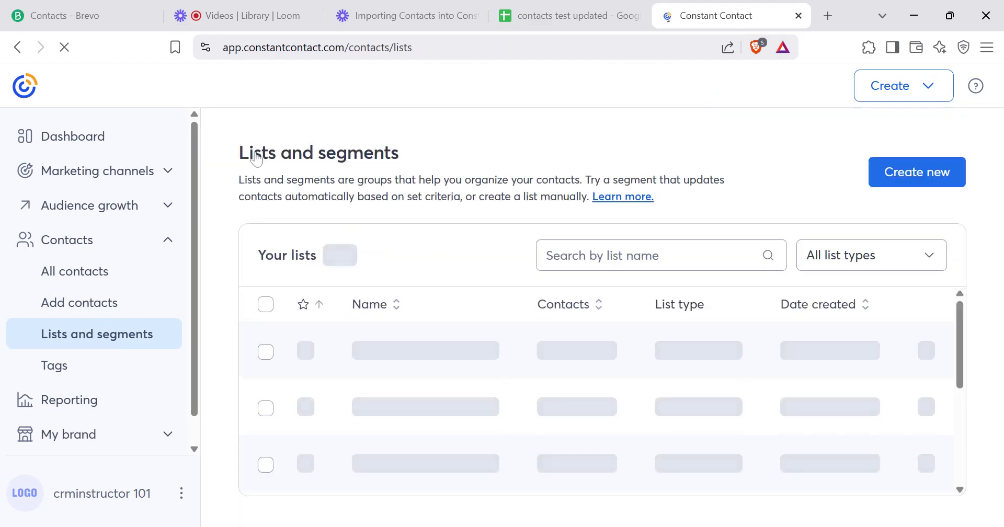
click(907, 175)
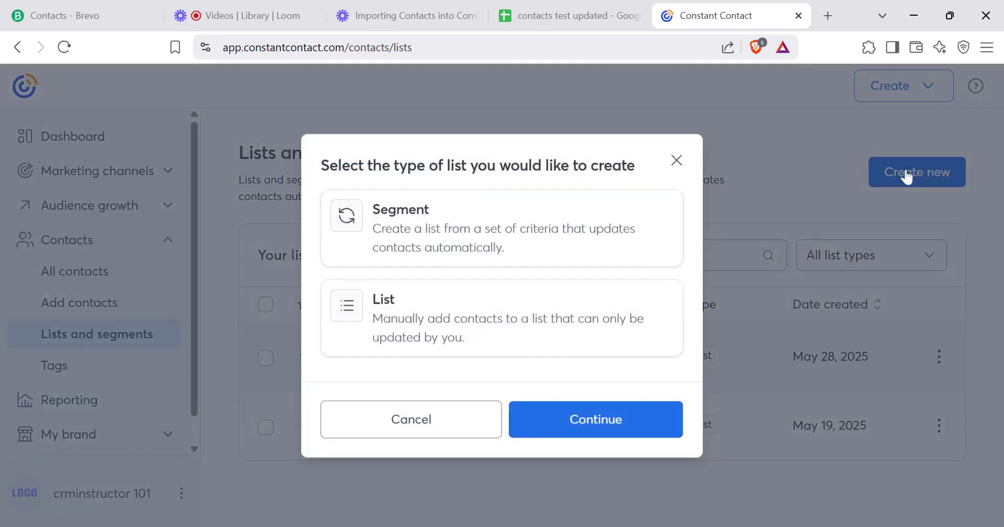
click(506, 234)
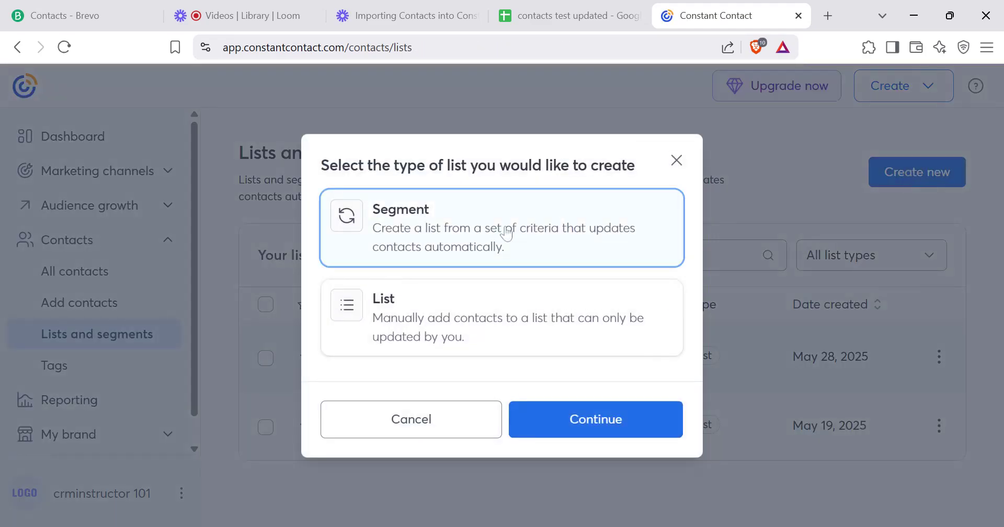
click(623, 434)
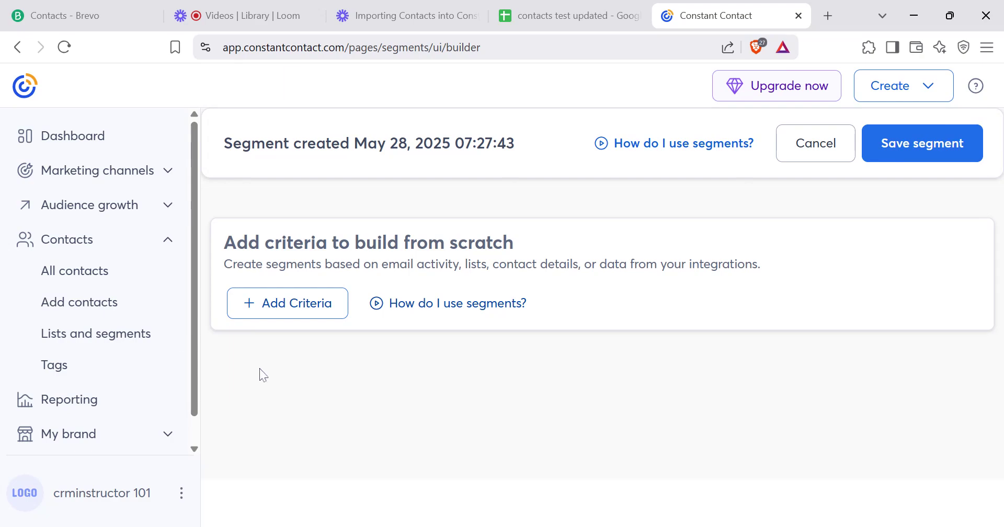
Start adding segment criteria and examine the contact profiles, custom fields, email activities and engagement options.
click(316, 324)
click(372, 194)
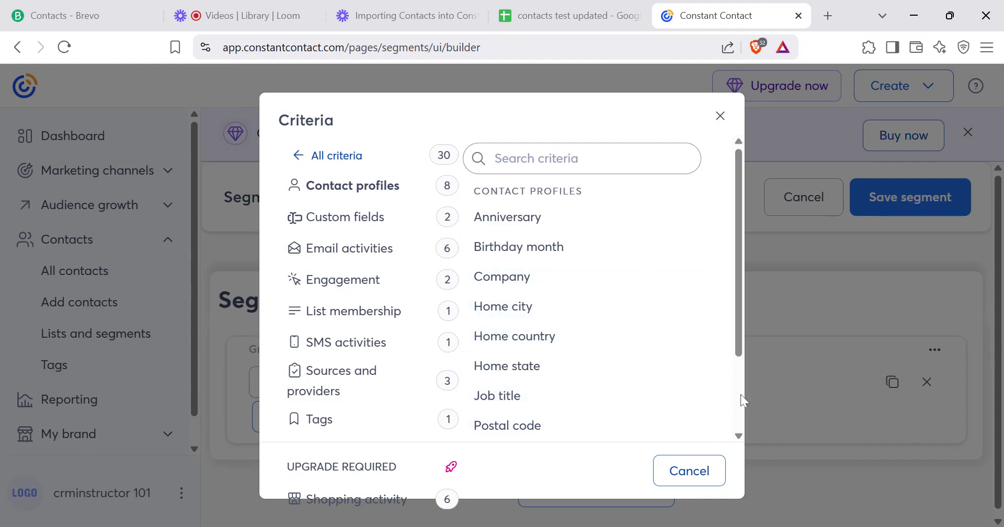
scroll(739, 394, down, 3)
scroll(740, 189, up, 3)
click(342, 222)
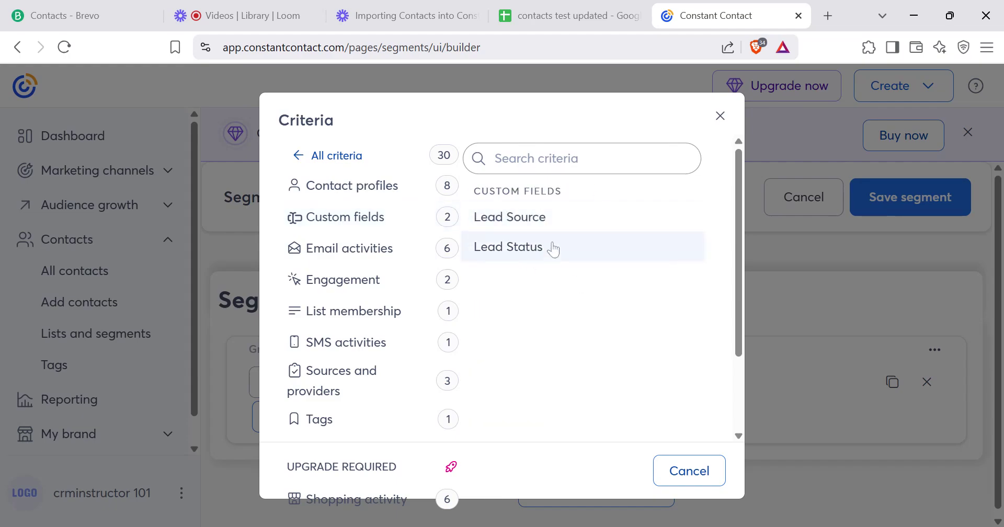
click(357, 255)
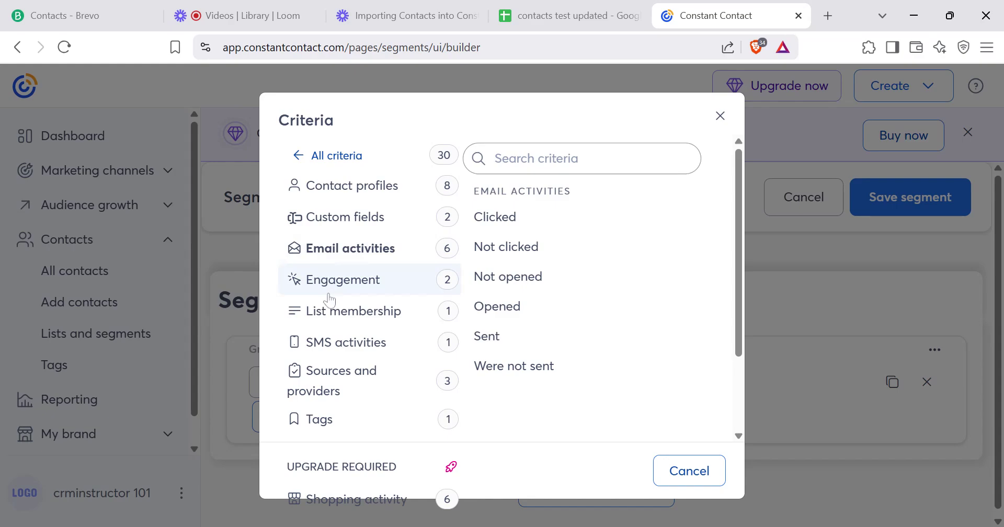
click(367, 280)
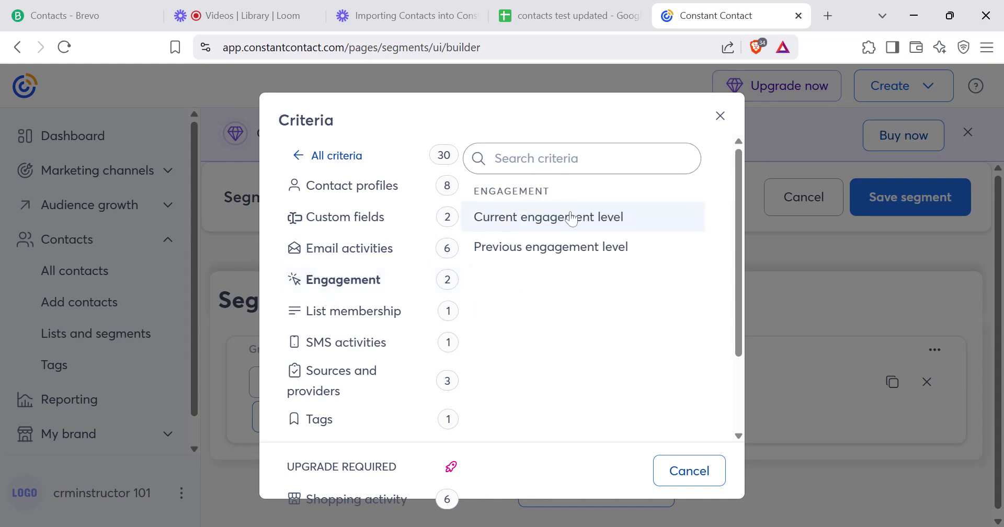
click(552, 228)
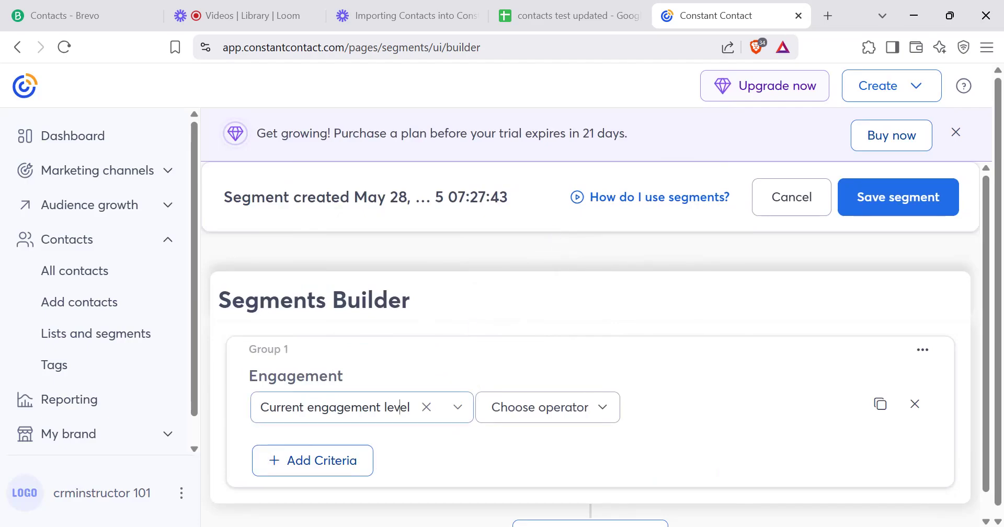
click(387, 407)
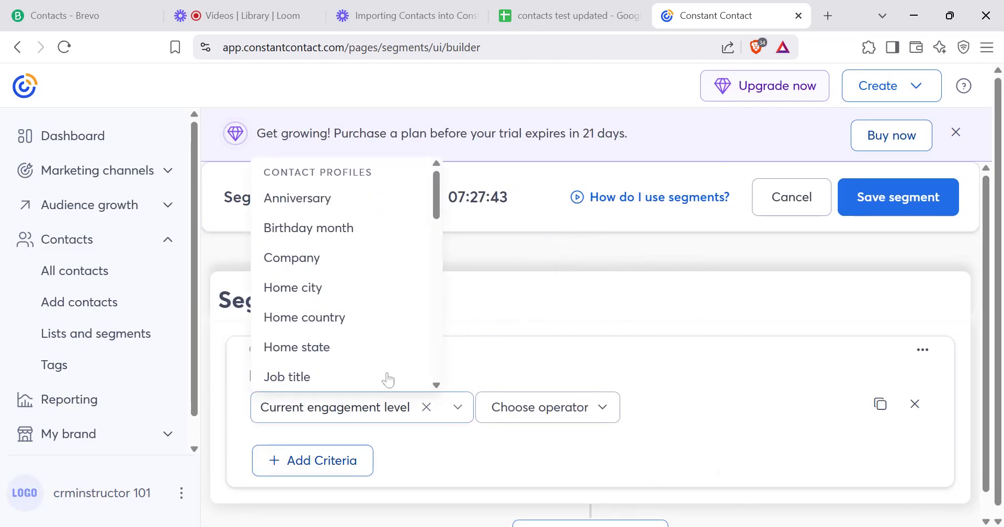
click(428, 407)
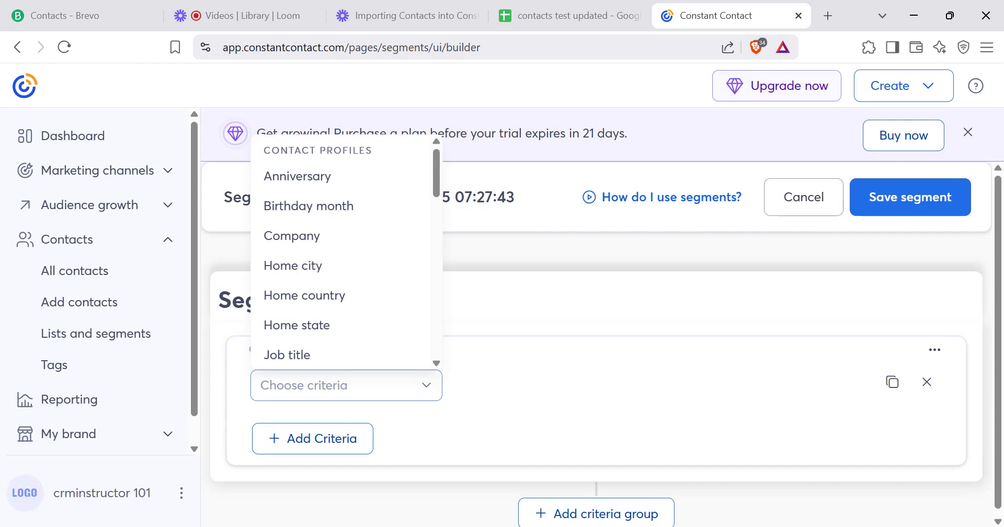
Start another segment criterion and examine the list membership, SMS activities, sources and providers, tags and shopping activity options.
click(339, 440)
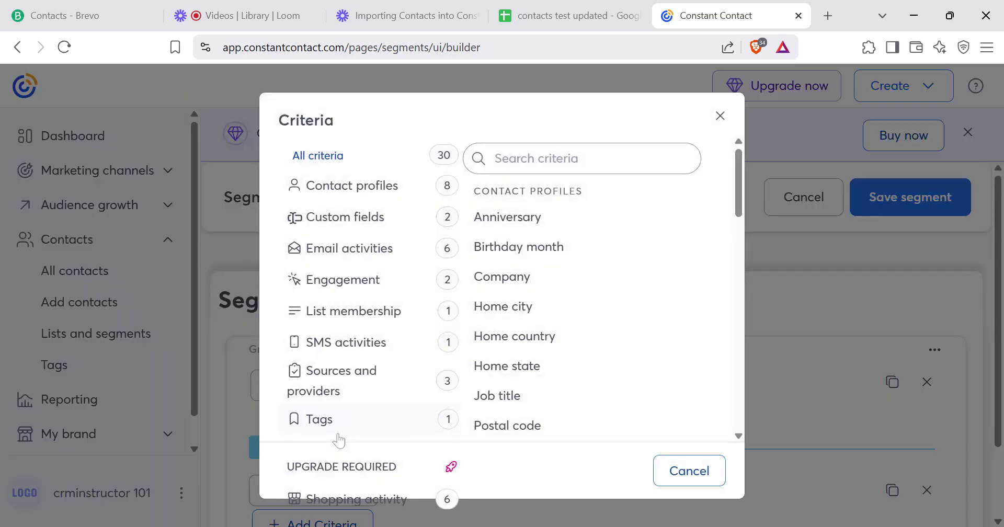
click(353, 313)
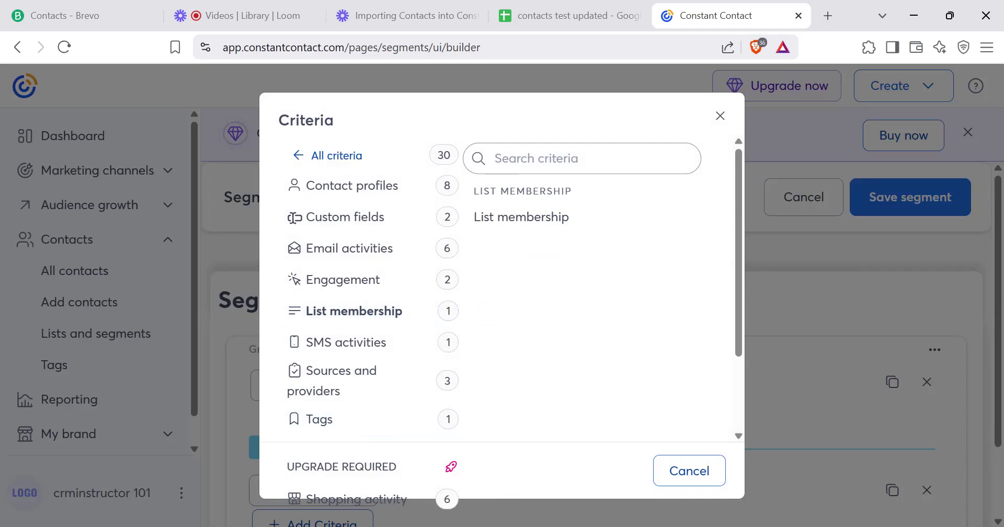
click(330, 350)
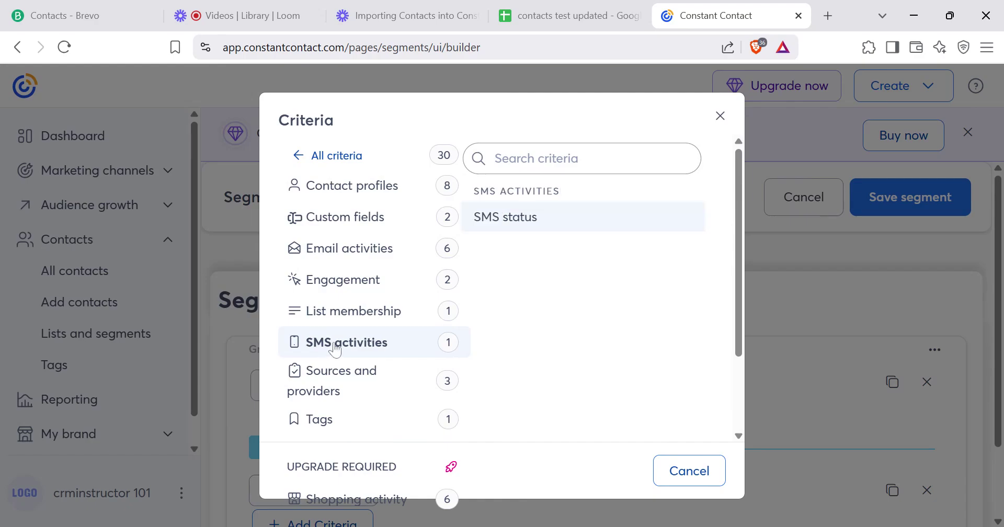
click(375, 383)
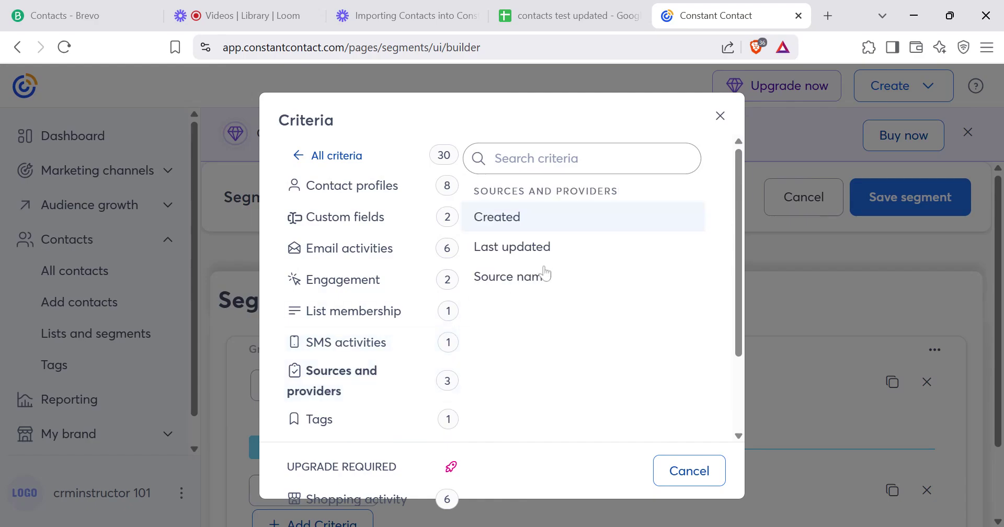
click(321, 429)
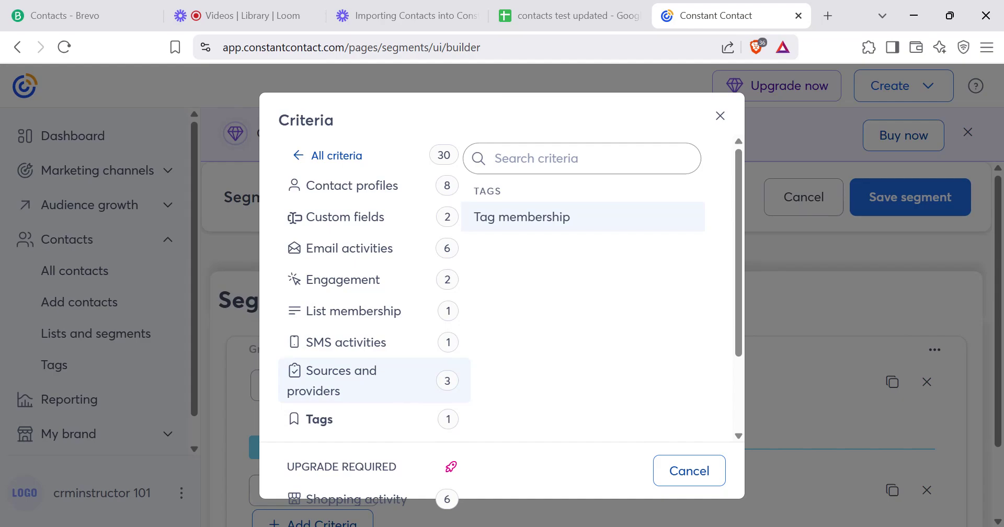
click(736, 388)
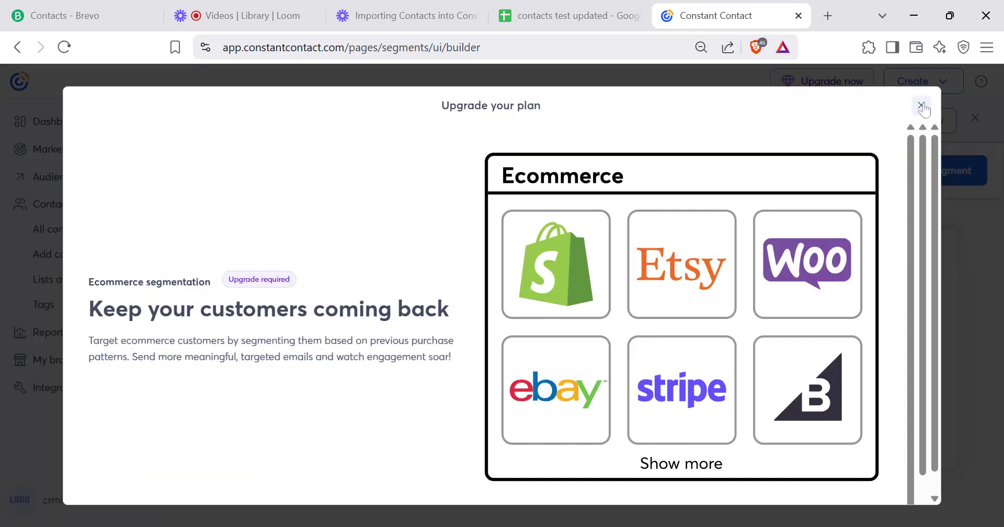
click(922, 106)
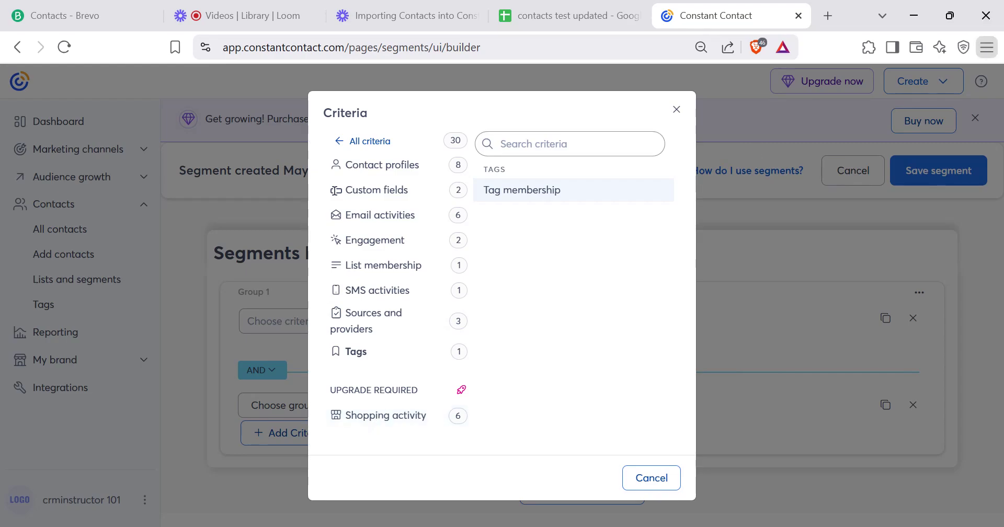
key(ctrl+plus)
key(ctrl+plus)
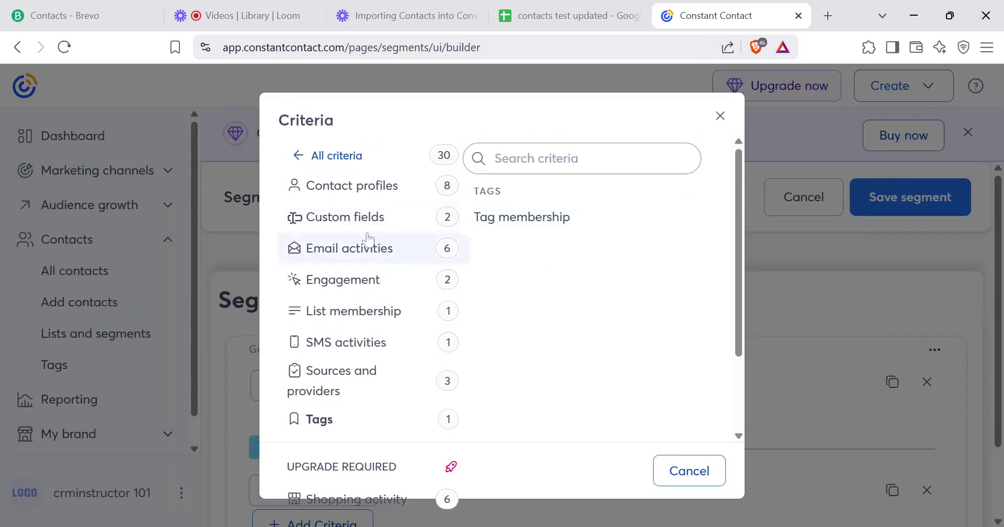
Check the columns of the "contacts test updated" spreadsheet, and add the Home country contact profile criterion to the segment.
click(367, 197)
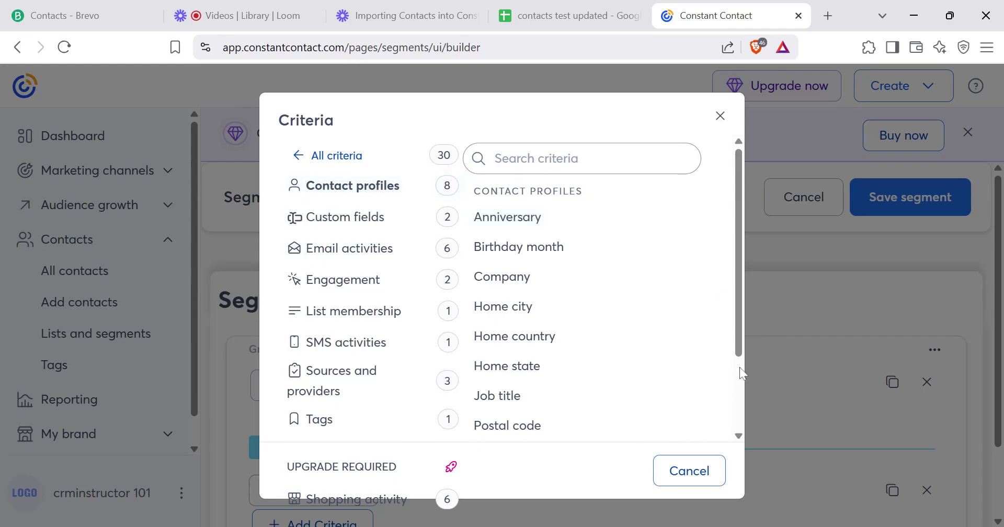
scroll(740, 367, down, 2)
click(566, 18)
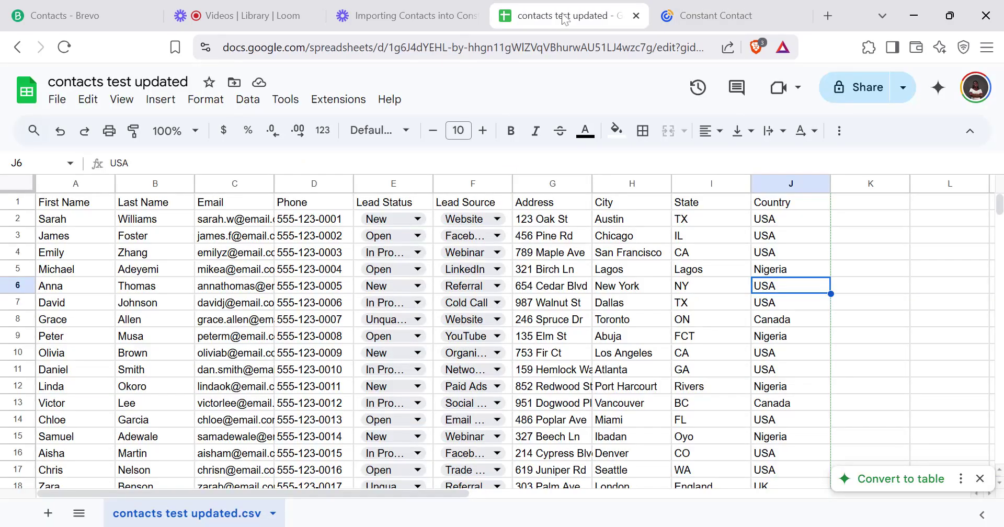
click(703, 8)
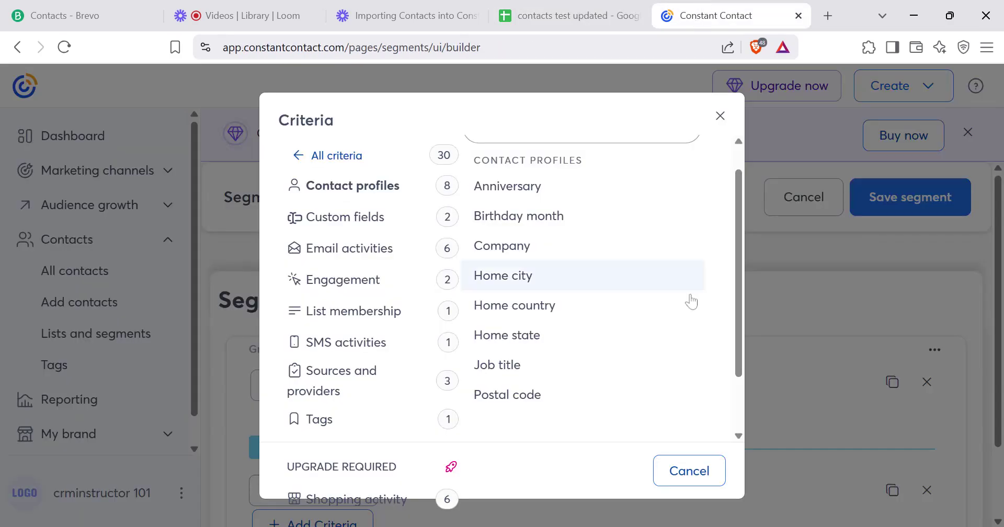
click(611, 308)
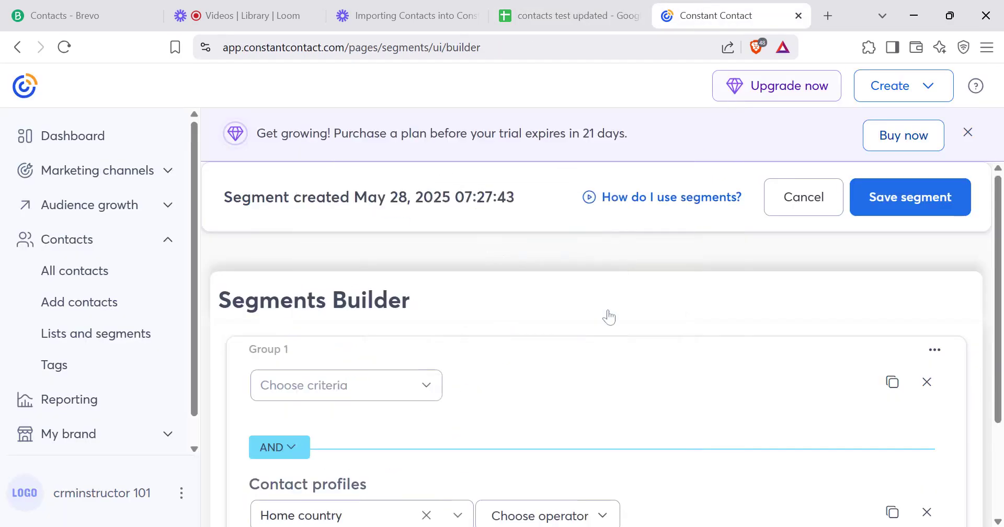
Define the first criterion of Group 1 as Home country is USA.
click(425, 386)
click(353, 296)
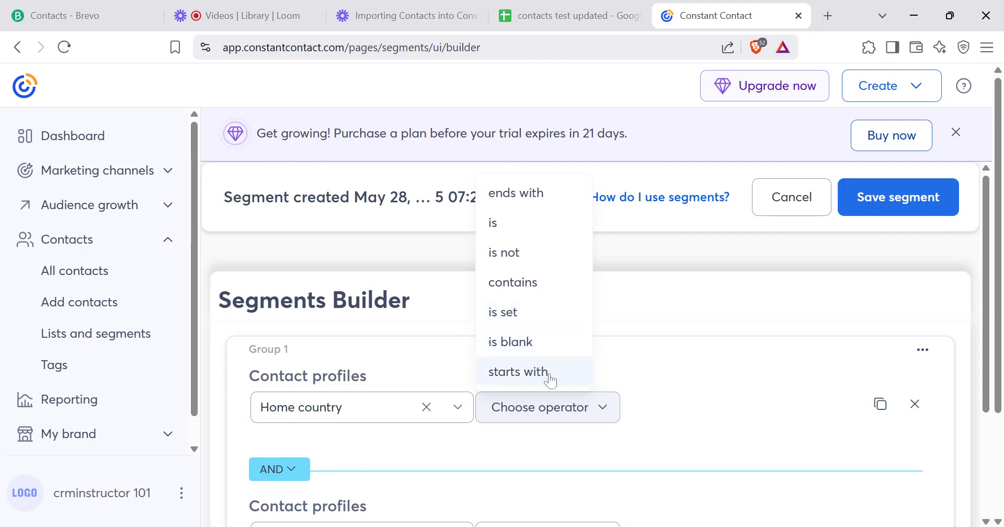
click(537, 230)
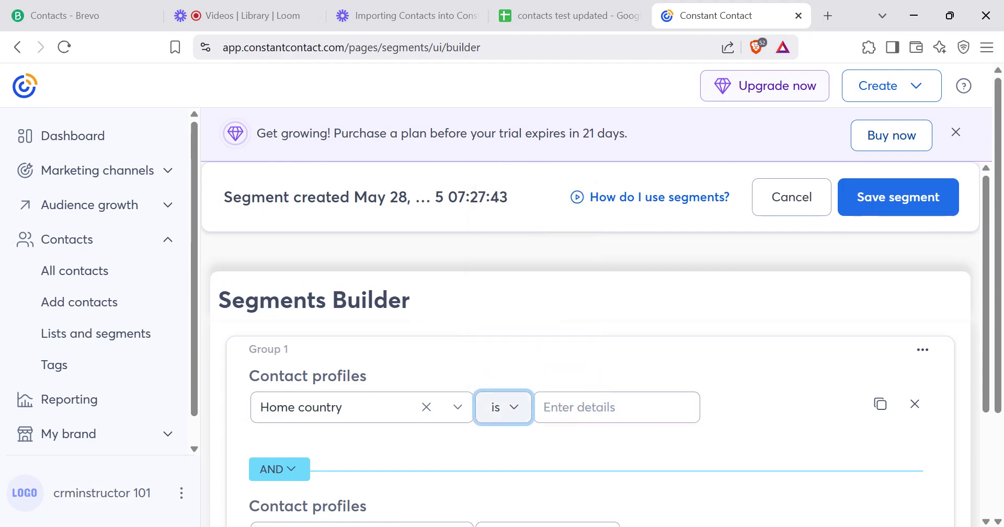
text(Usa)
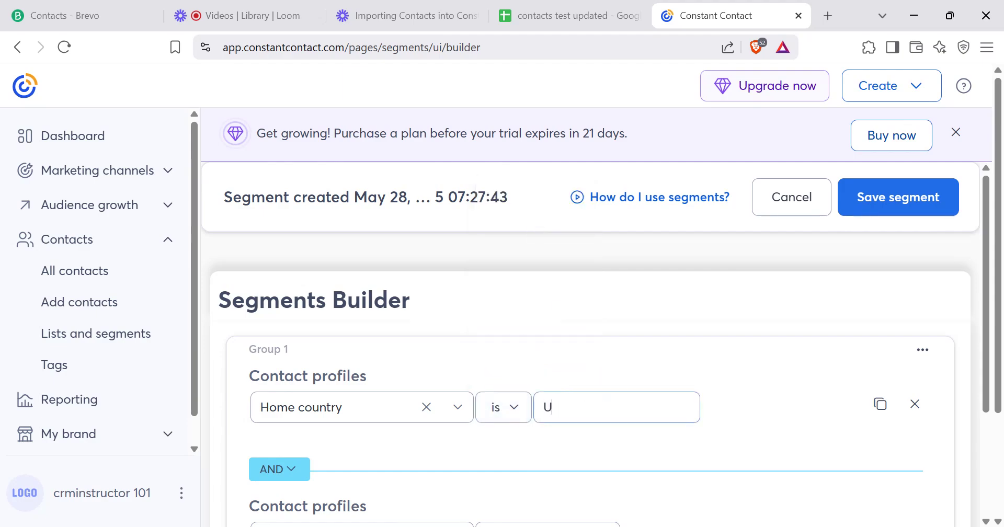
key(BackSpace)
key(BackSpace)
text(SA)
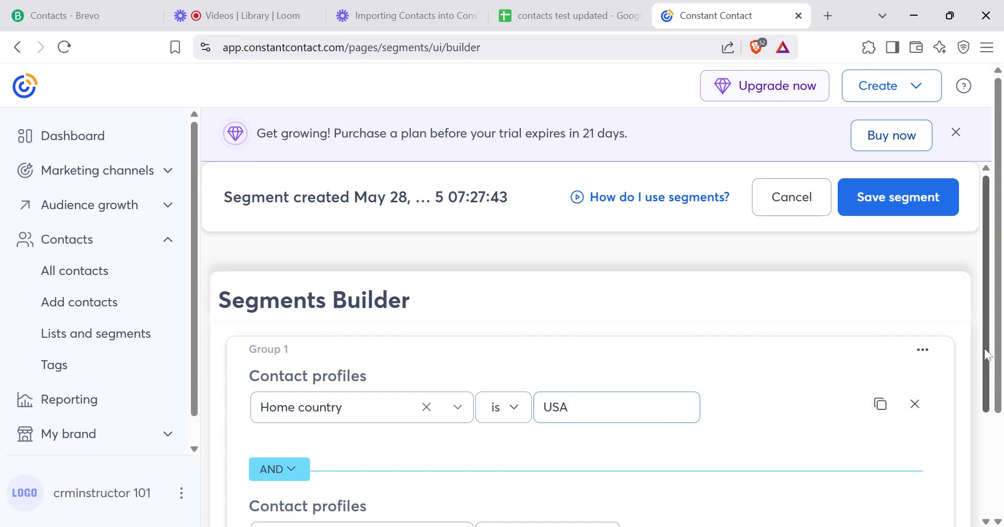
Switch the connector between the two Home country criteria to OR and back to AND.
scroll(986, 355, down, 2)
click(280, 385)
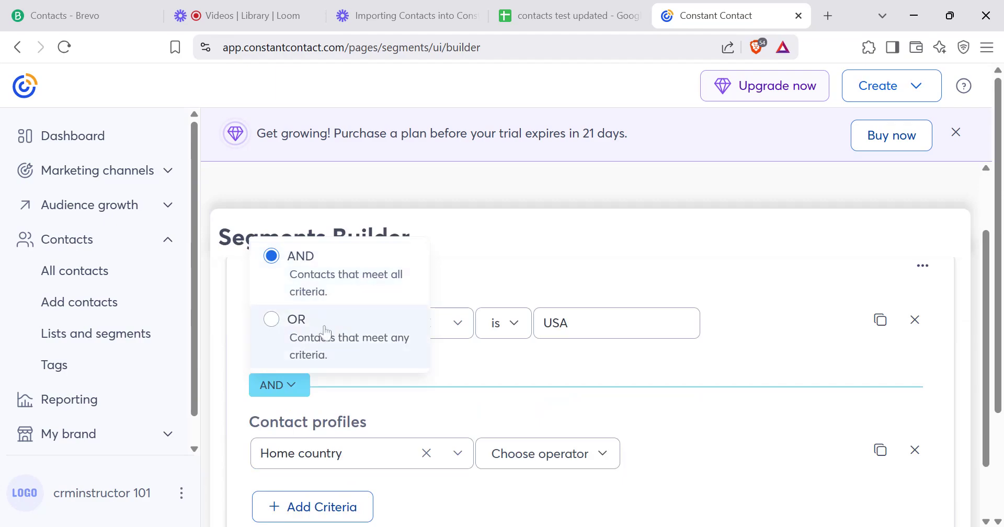
click(366, 280)
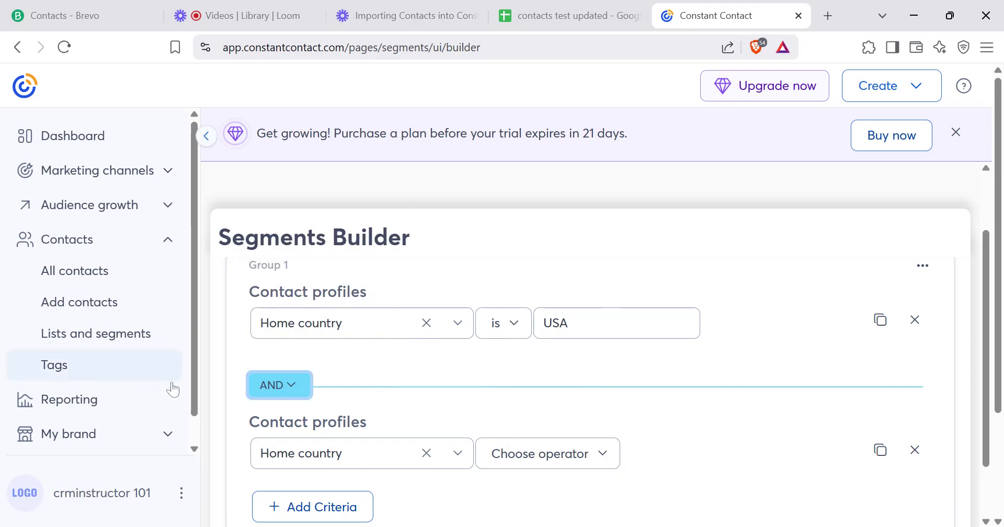
click(288, 386)
click(319, 342)
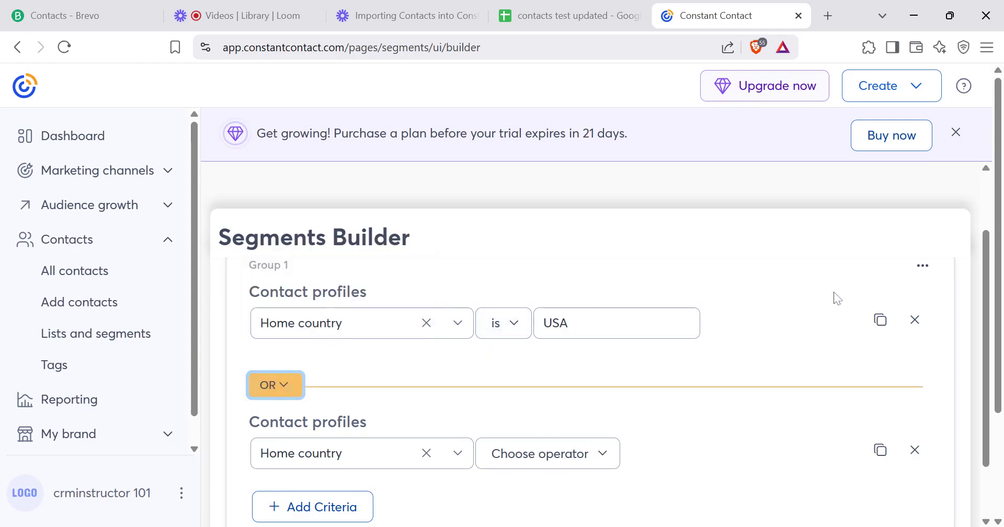
drag(987, 352, 987, 350)
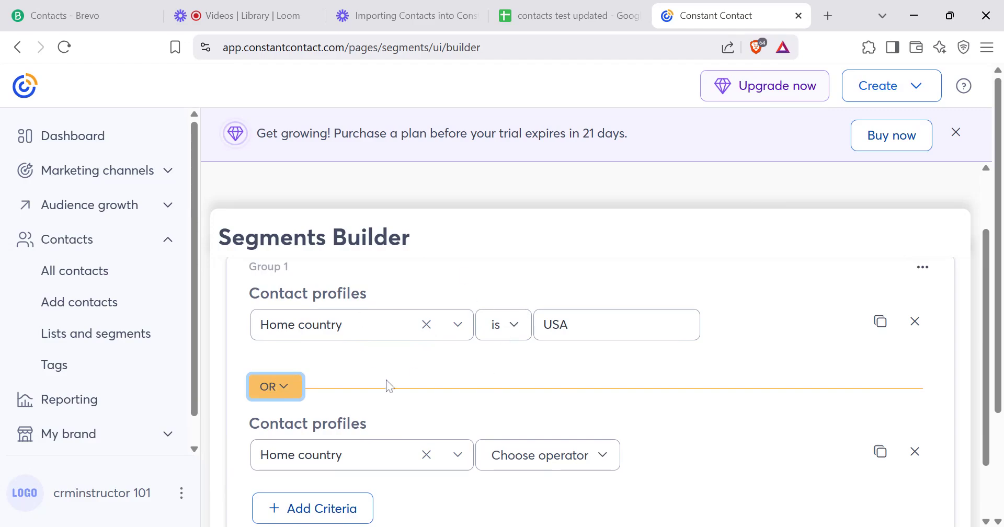
click(274, 386)
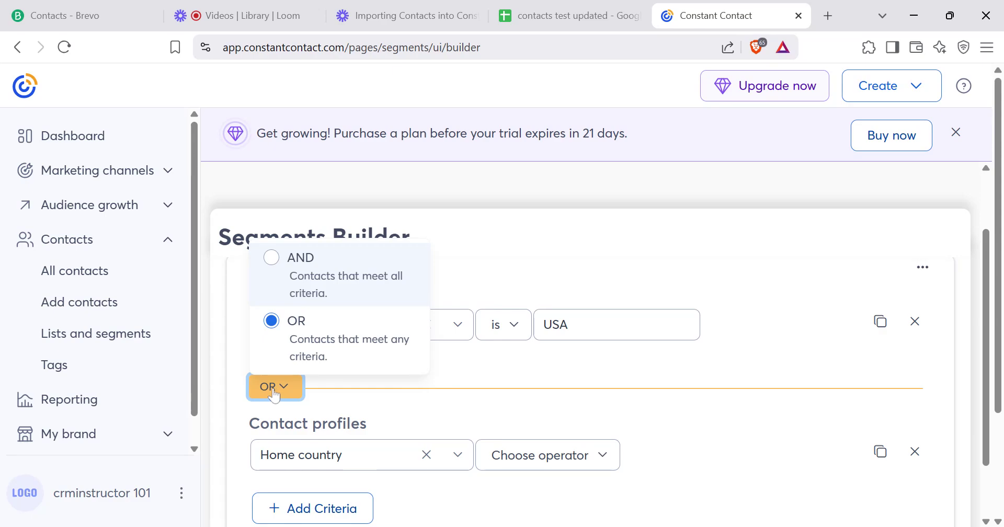
click(294, 286)
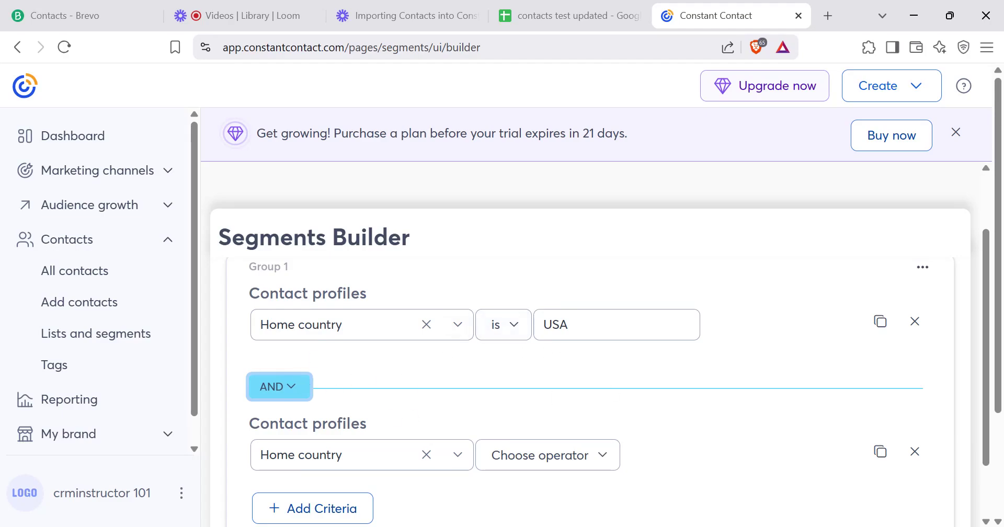
Clear the second Home country criterion and add the Lead Source custom field as a new criterion in Group 1.
click(425, 456)
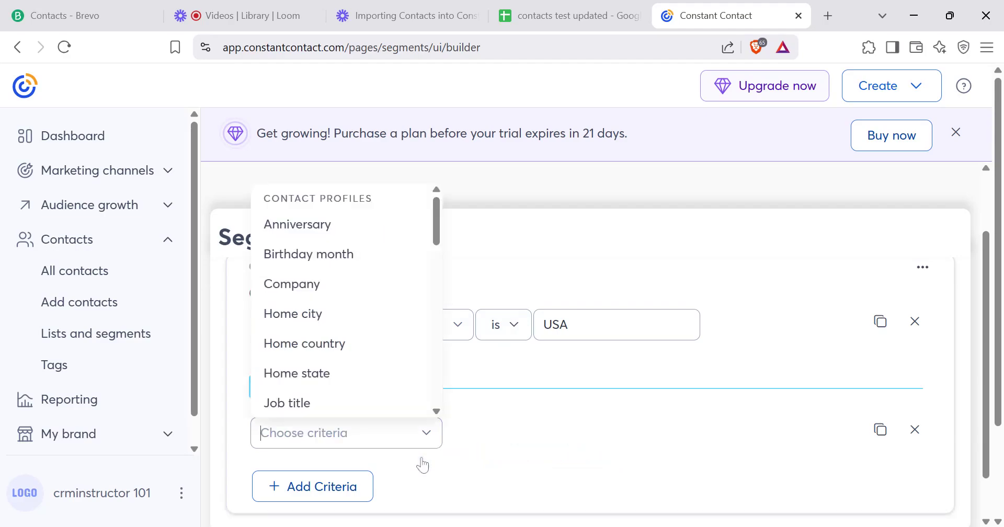
click(345, 506)
click(337, 500)
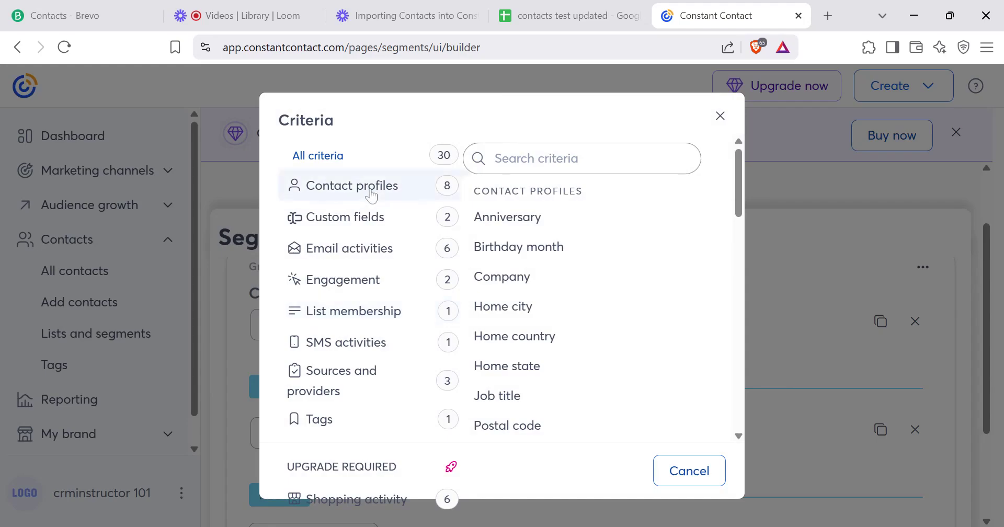
click(380, 226)
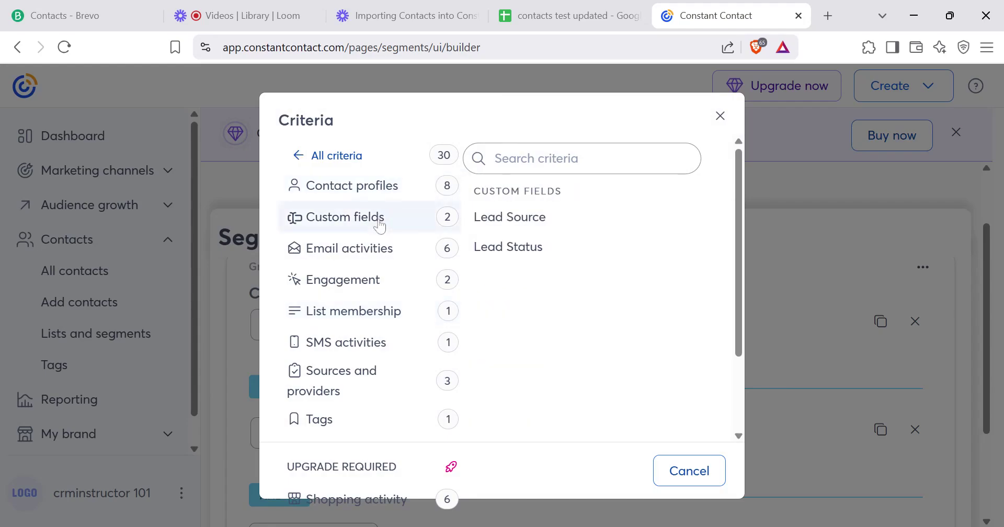
click(553, 226)
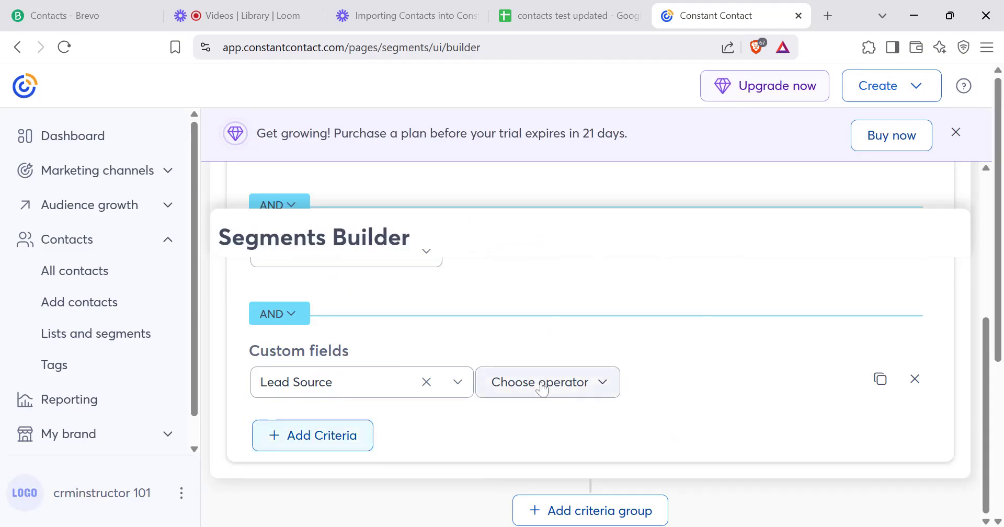
Set the Lead Source criterion to contains Website.
click(541, 388)
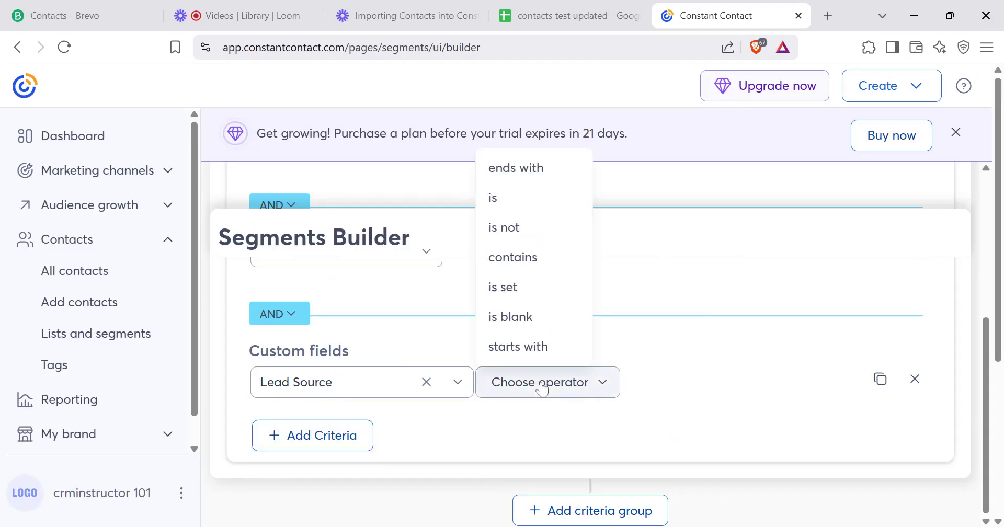
click(526, 259)
click(613, 375)
text(w)
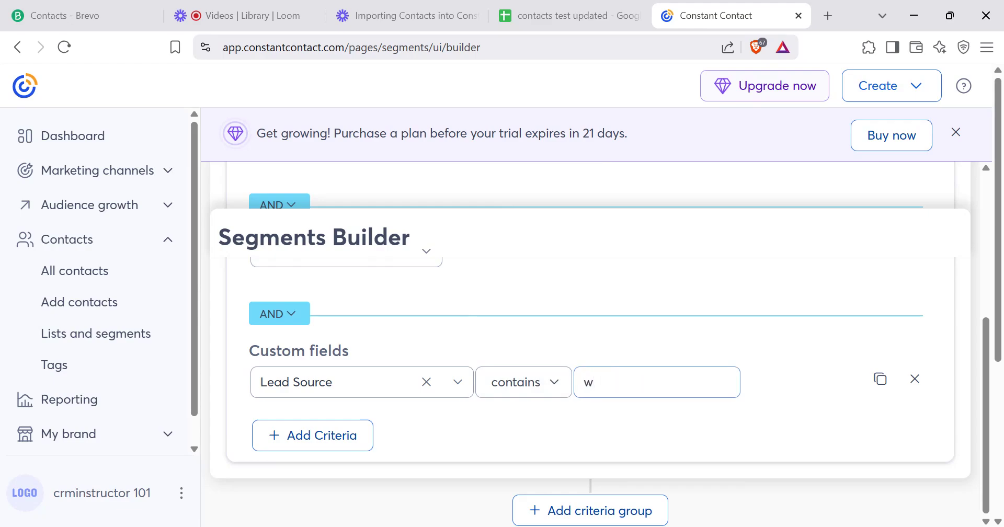
key(BackSpace)
text(Website)
Remove the empty criterion between Home country and Lead Source from Group 1.
mouse_move(987, 374)
mouse_down()
mouse_move(994, 286)
mouse_move(995, 371)
mouse_up()
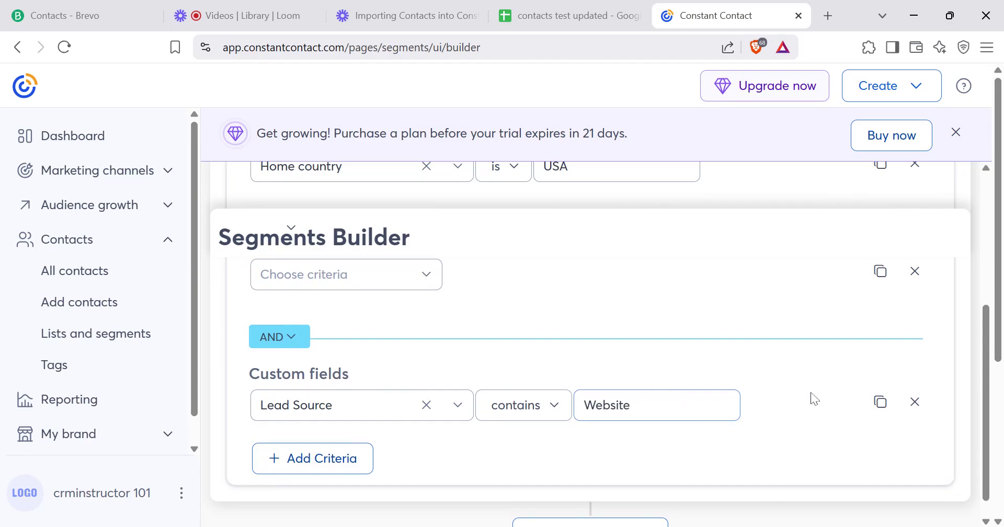
click(915, 271)
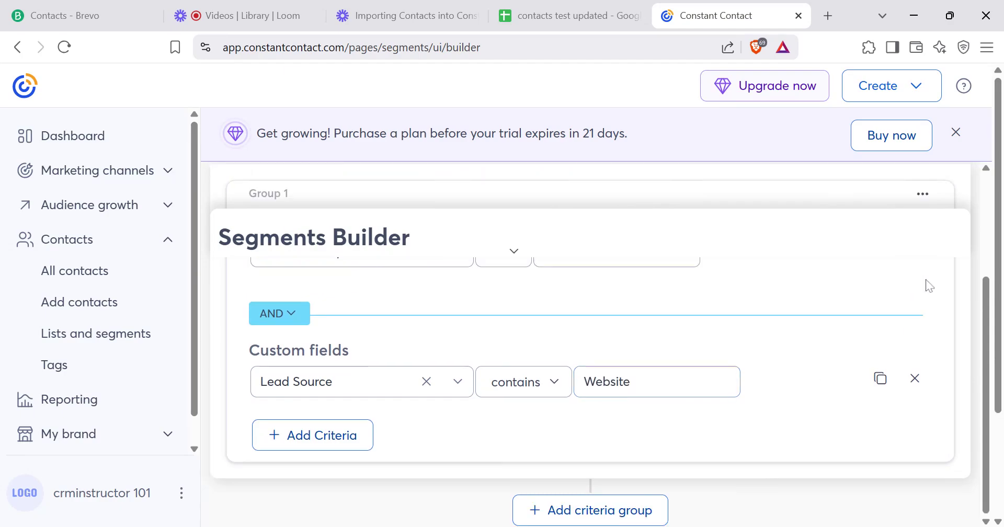
drag(983, 361, 985, 308)
scroll(985, 308, down, 2)
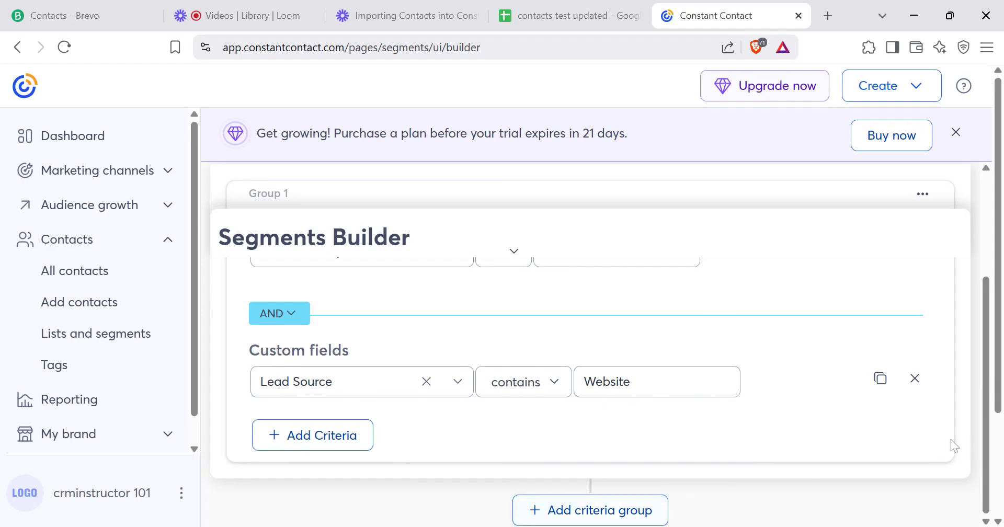
Add a second criteria group with the condition List membership is My Contacts.
scroll(939, 444, down, 3)
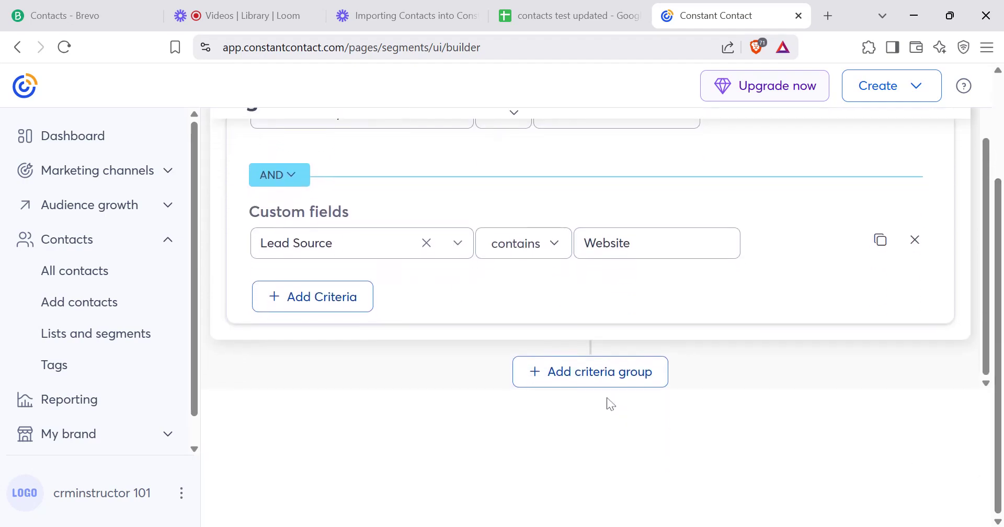
scroll(606, 378, up, 3)
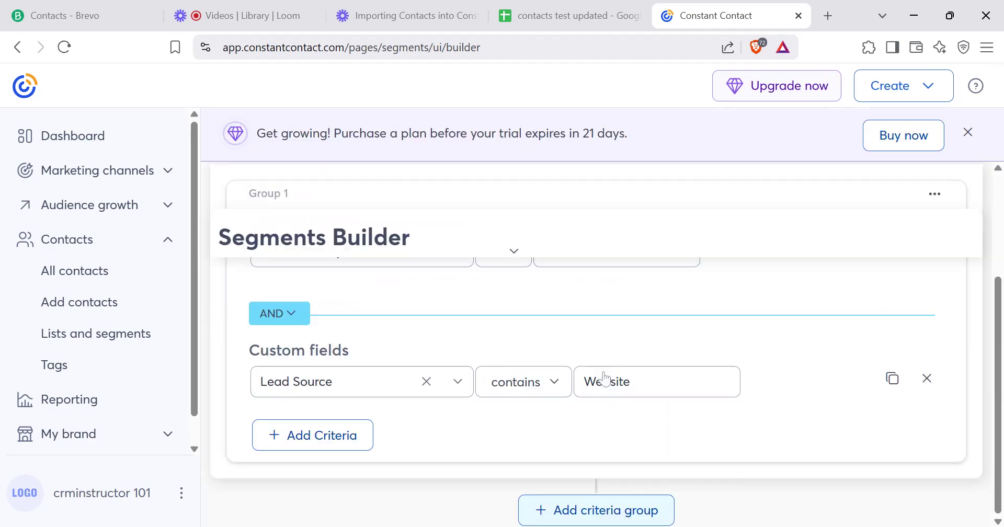
click(597, 510)
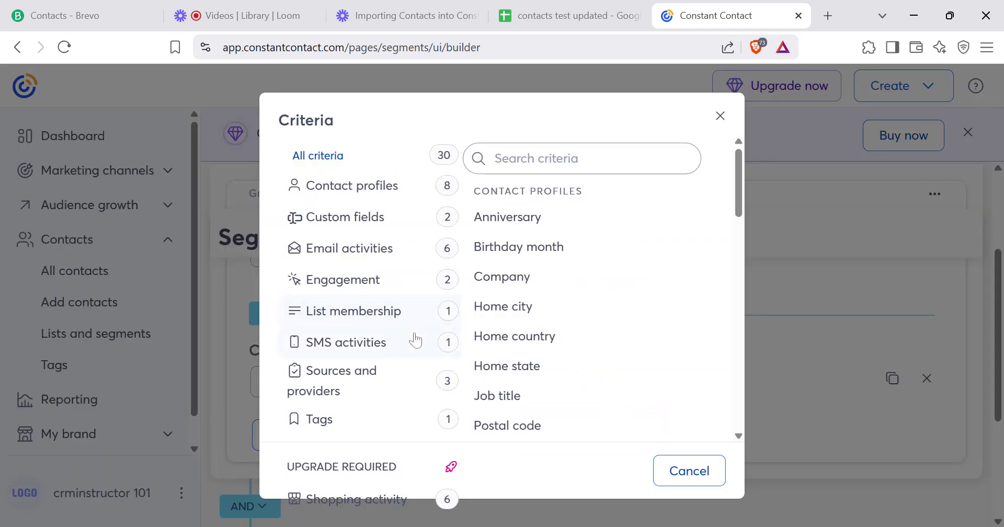
click(387, 325)
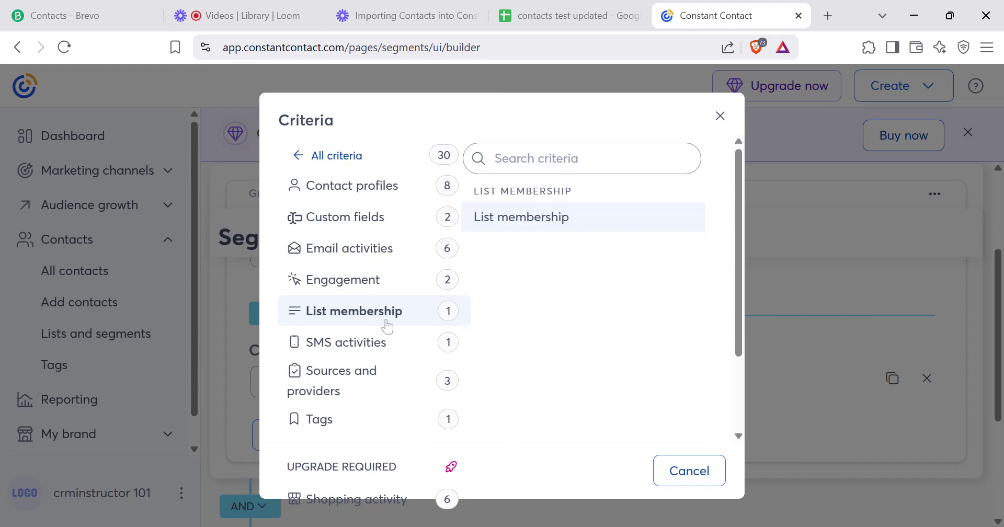
click(555, 223)
click(567, 394)
click(520, 414)
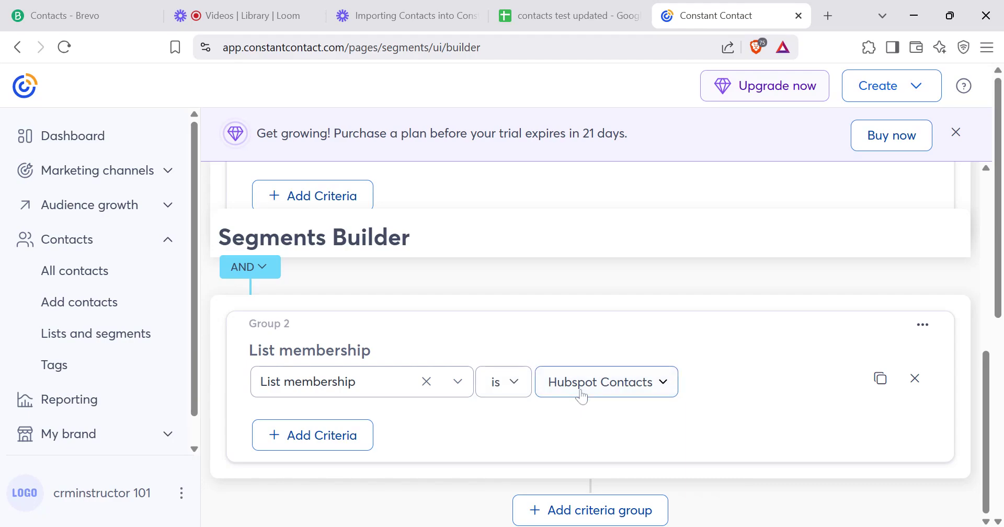
click(598, 430)
Add a Tag membership criterion to Group 2 and set it to is New Lead.
click(324, 444)
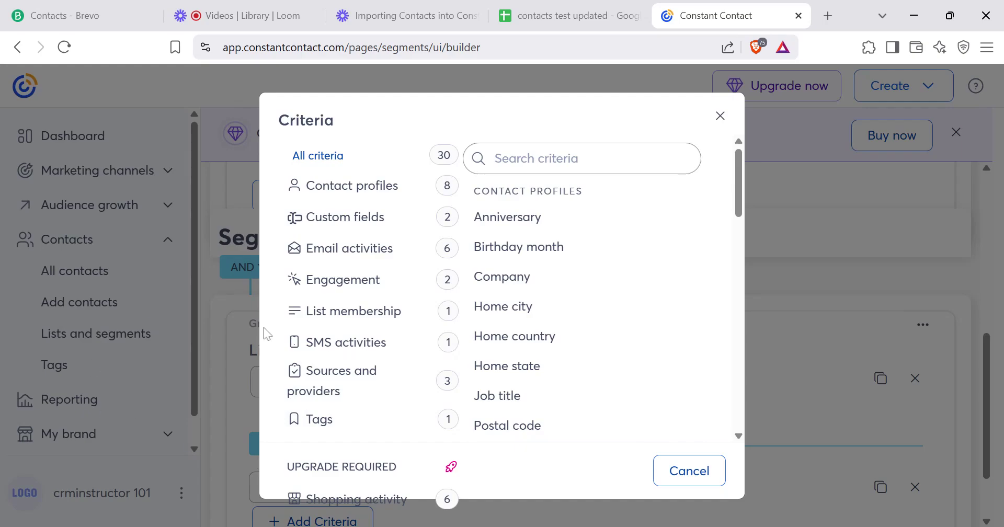
click(337, 427)
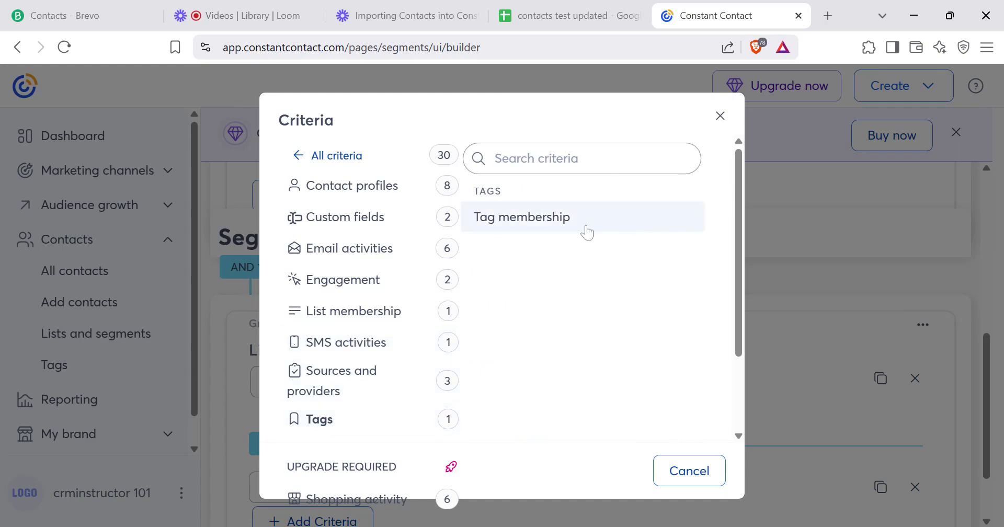
click(587, 232)
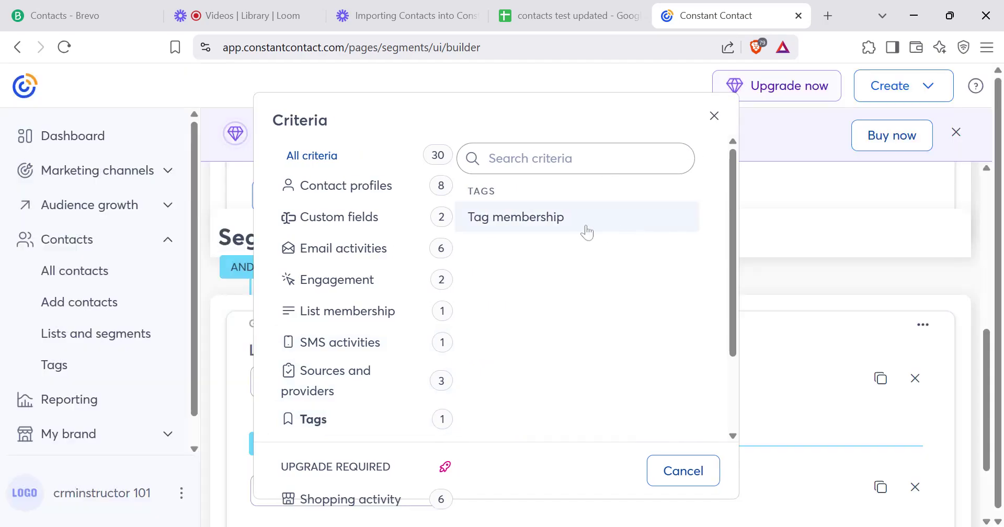
click(570, 393)
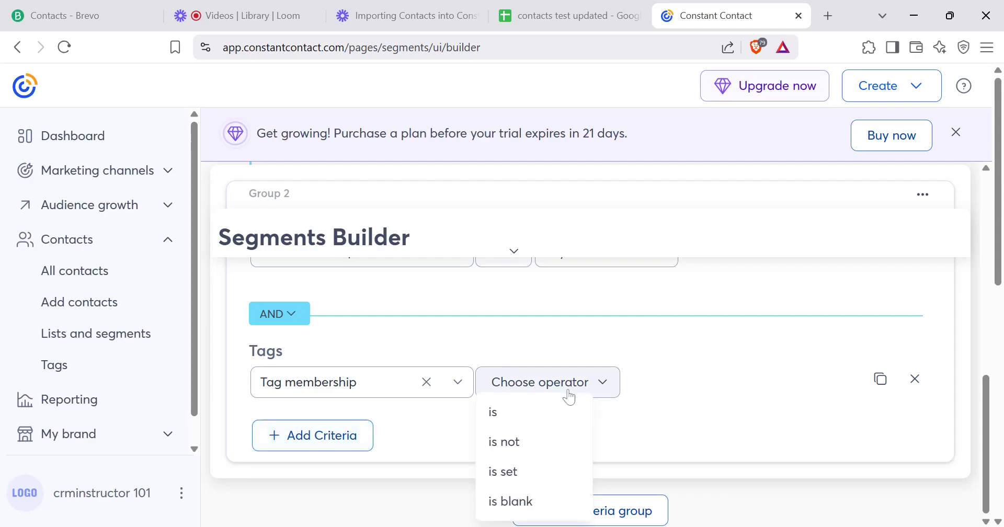
click(550, 421)
click(517, 384)
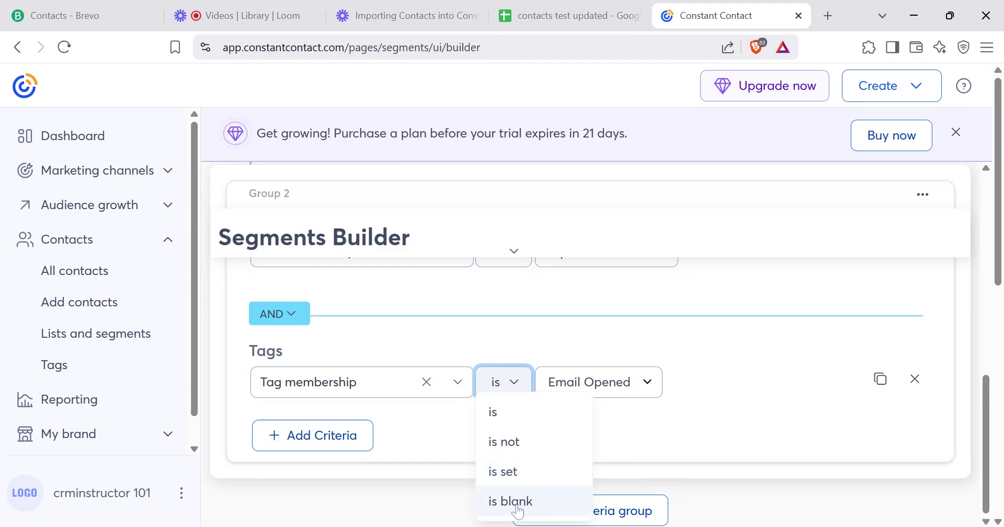
key(Escape)
key(Tab)
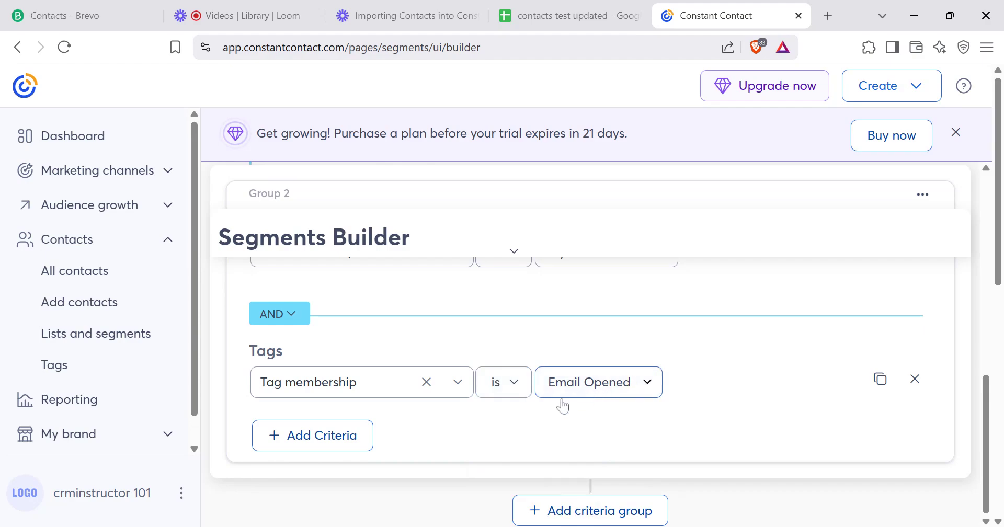
key(Down)
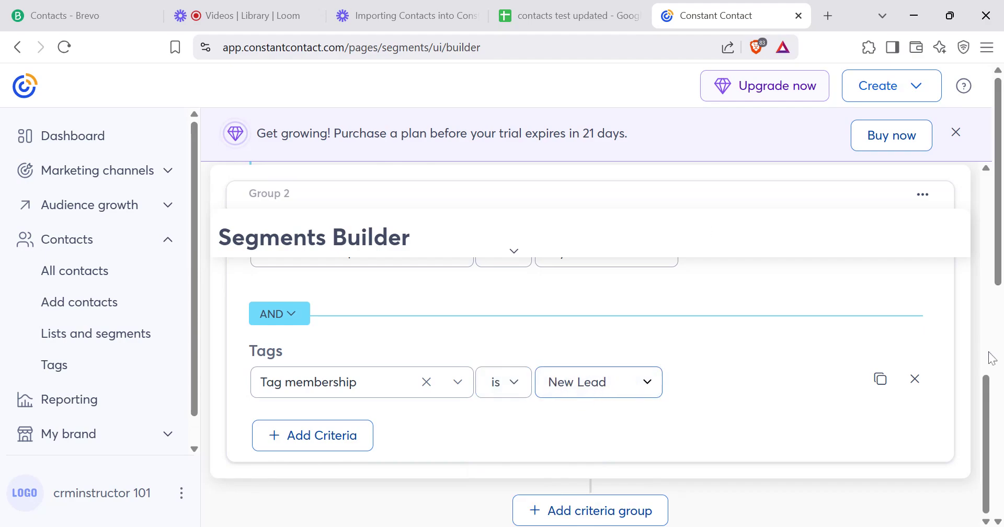
Review the criteria and AND connectors of both groups, and return to the start of the segment.
drag(989, 401, 999, 236)
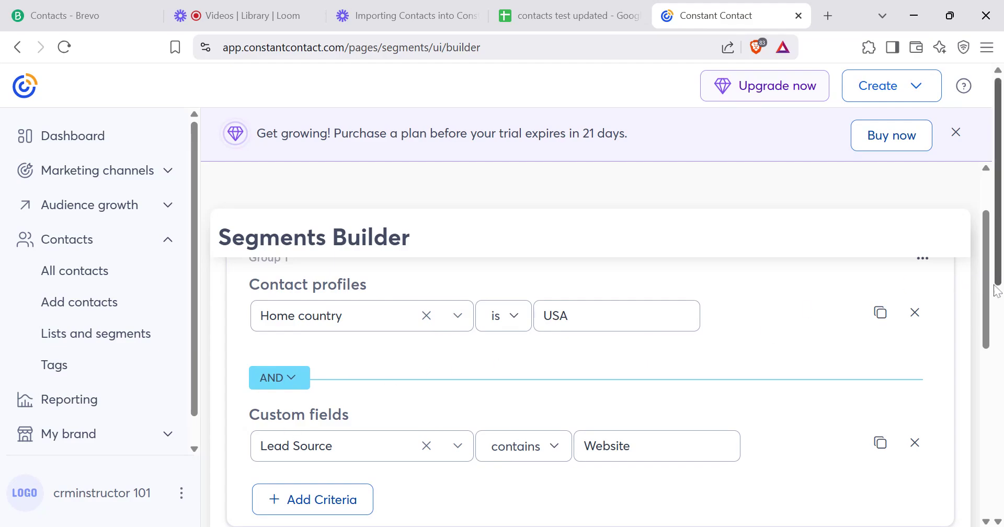
drag(985, 303, 988, 359)
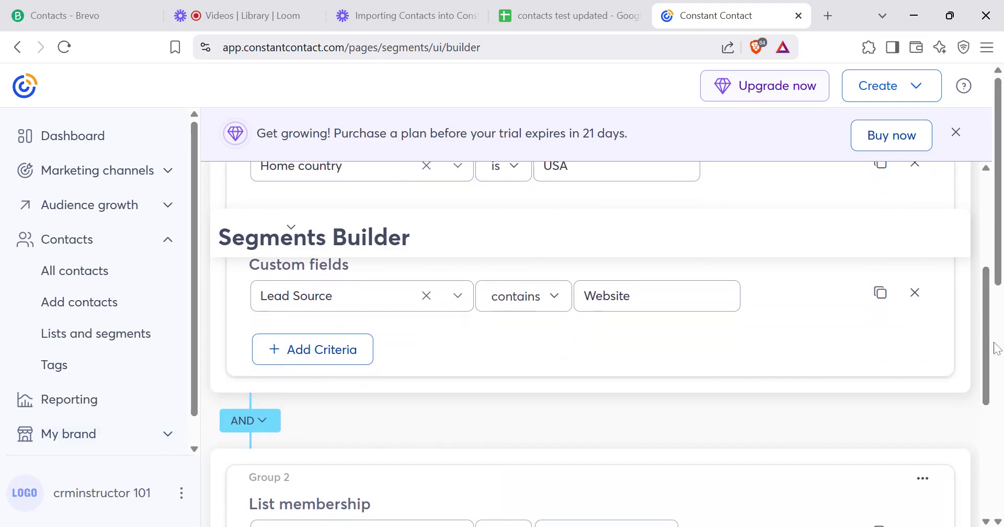
drag(995, 346, 979, 459)
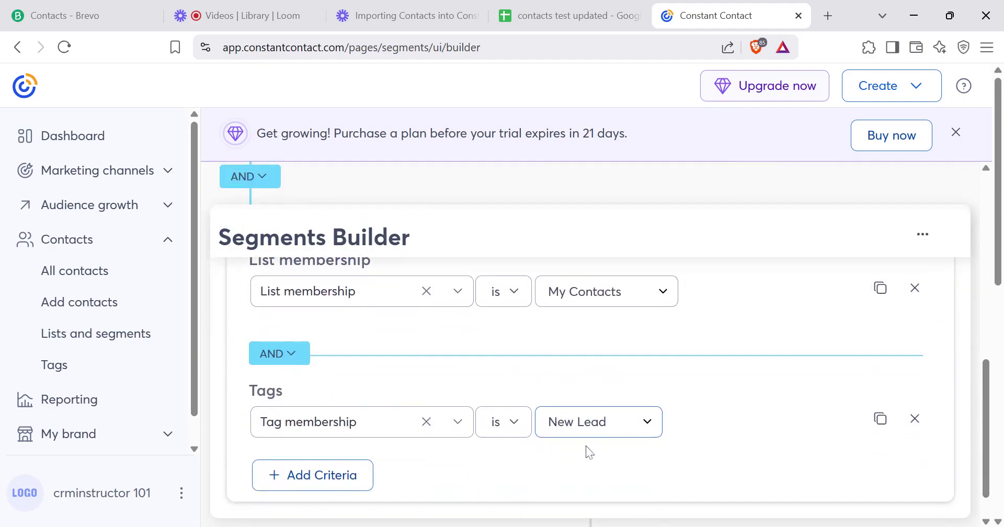
click(990, 240)
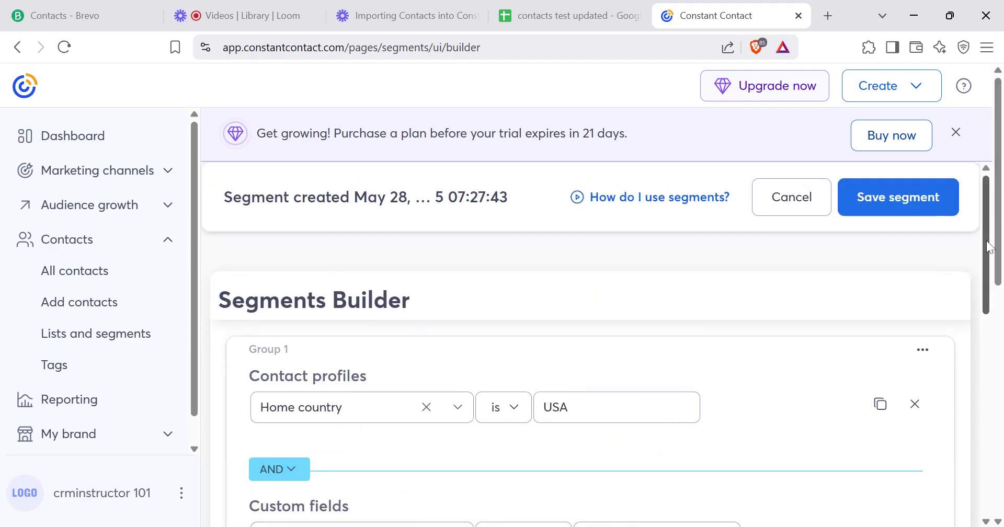
Switch the connector between Group 1 and Group 2 to OR, and set it back to AND.
drag(989, 248, 989, 352)
click(261, 409)
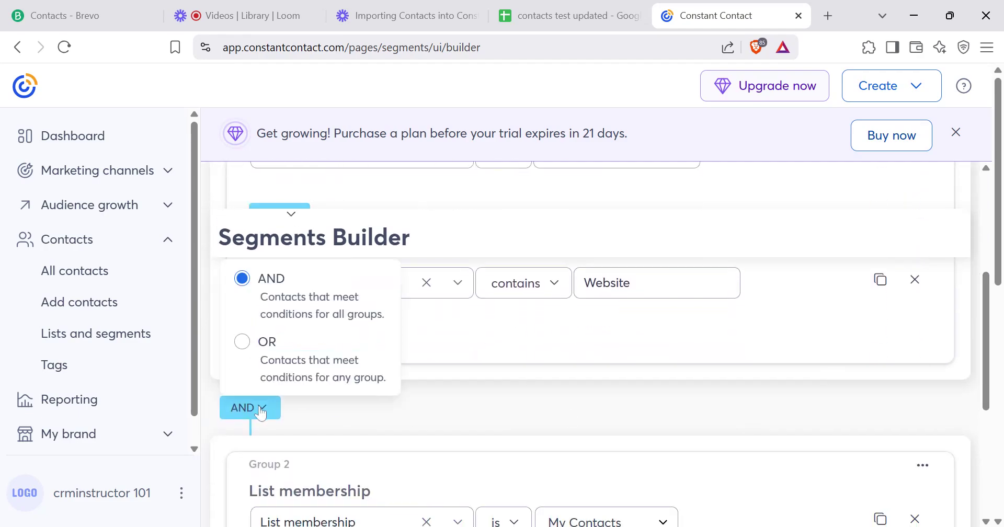
click(295, 375)
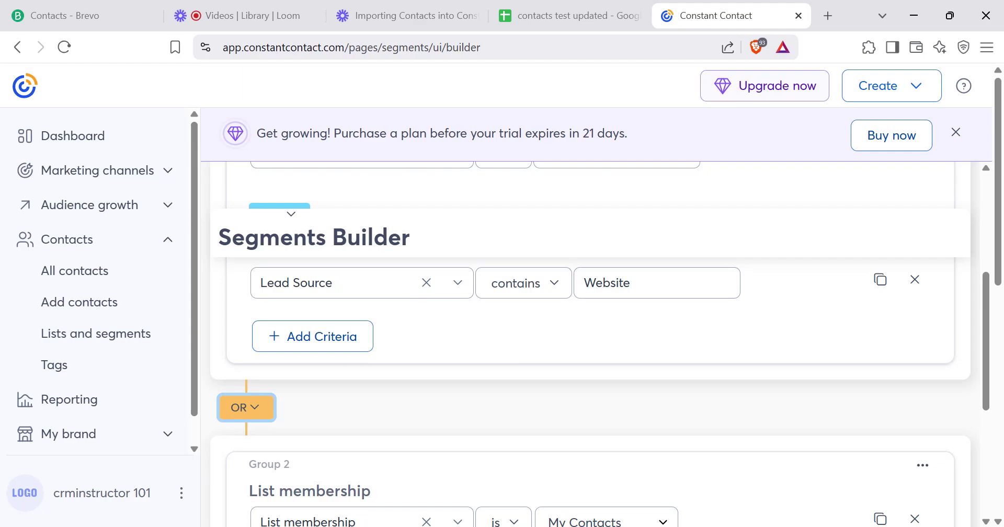
click(246, 407)
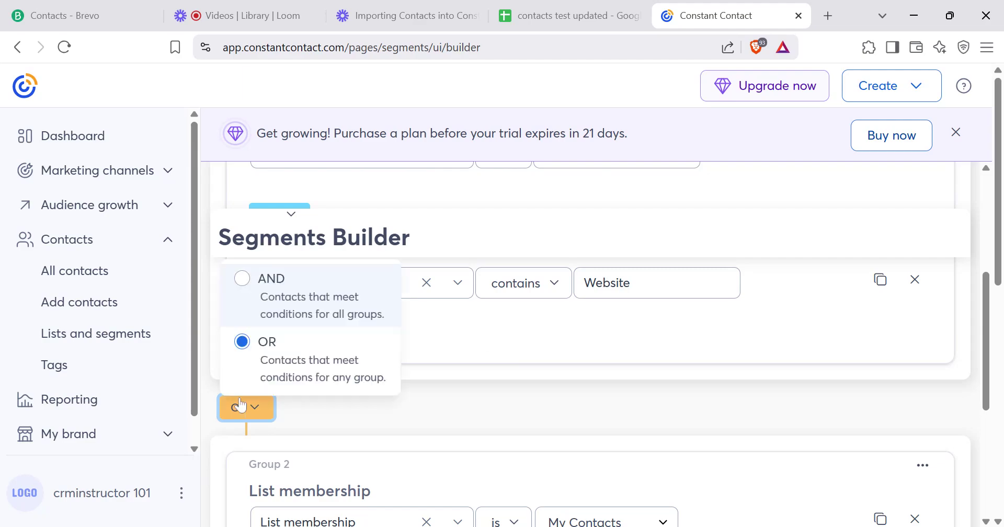
click(284, 317)
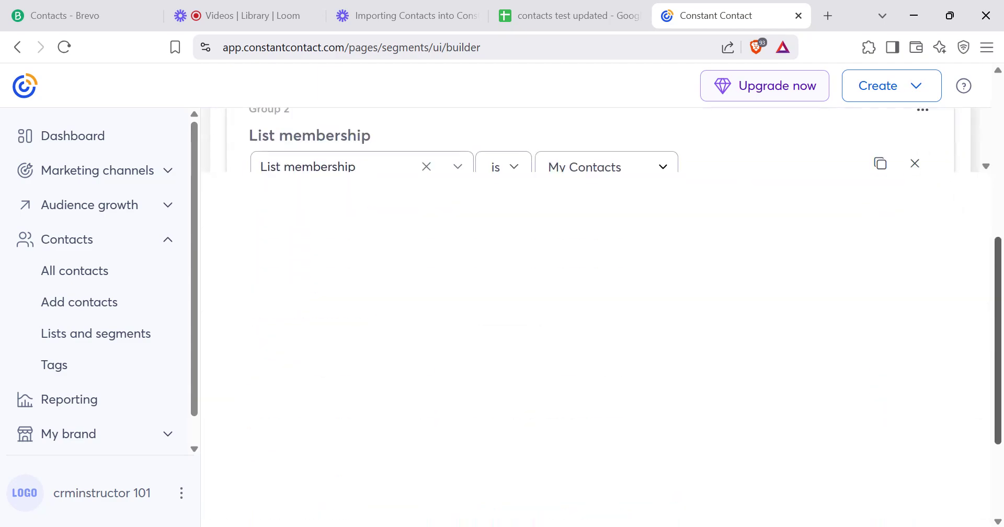
Set the connector between Group 1 and Group 2 to OR so contacts meeting either group's conditions are included.
scroll(597, 282, up, 5)
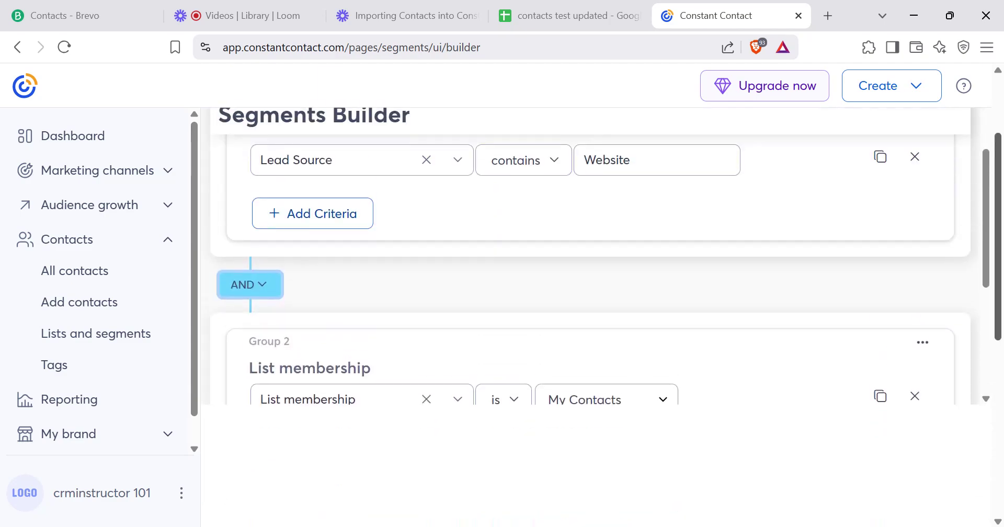
drag(989, 249, 990, 372)
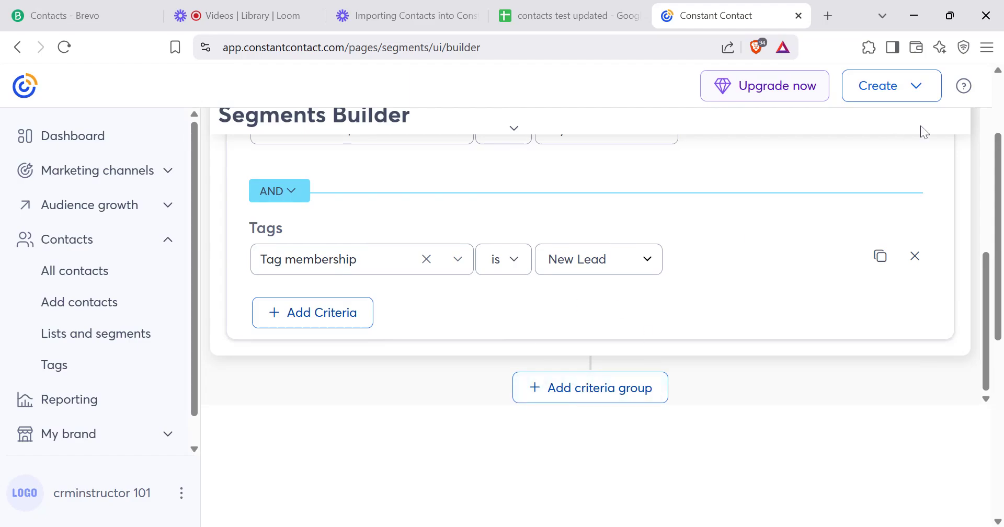
scroll(991, 203, up, 5)
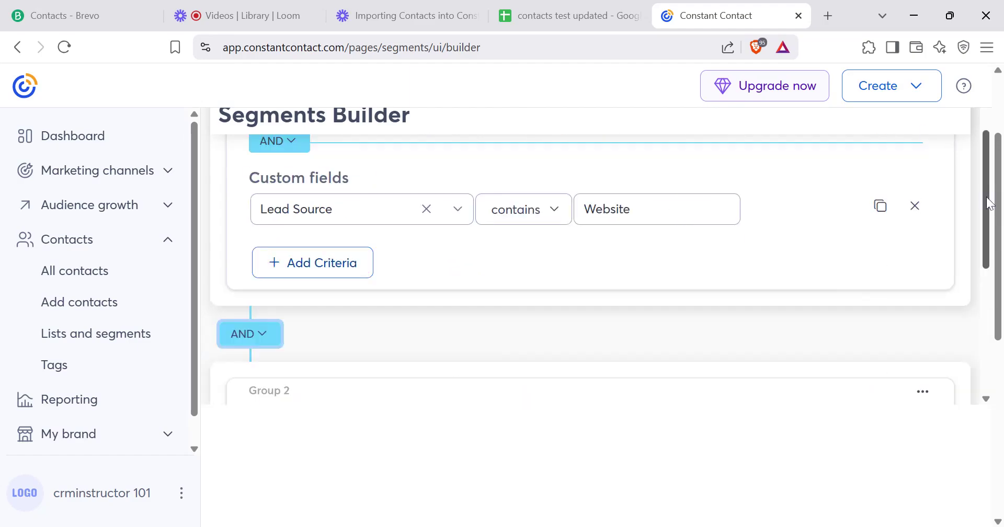
scroll(988, 225, down, 2)
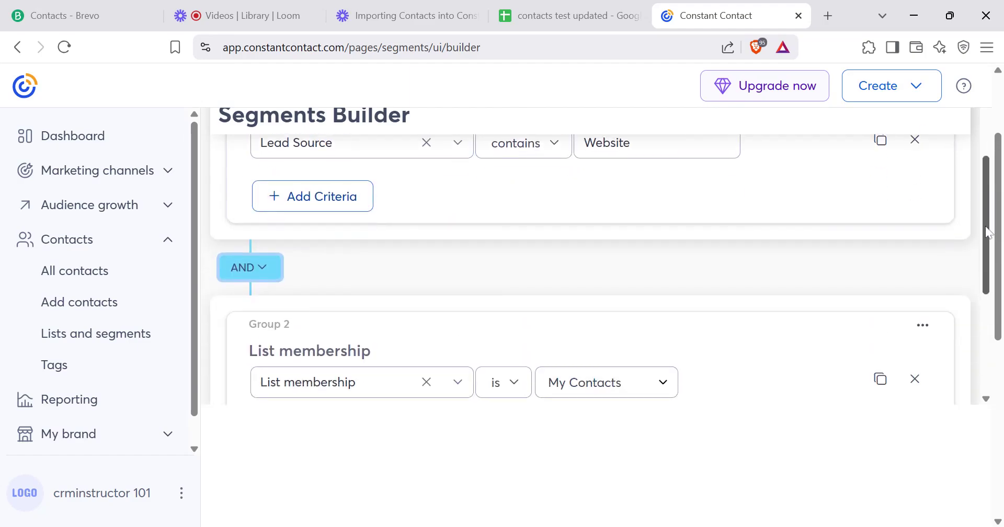
click(248, 250)
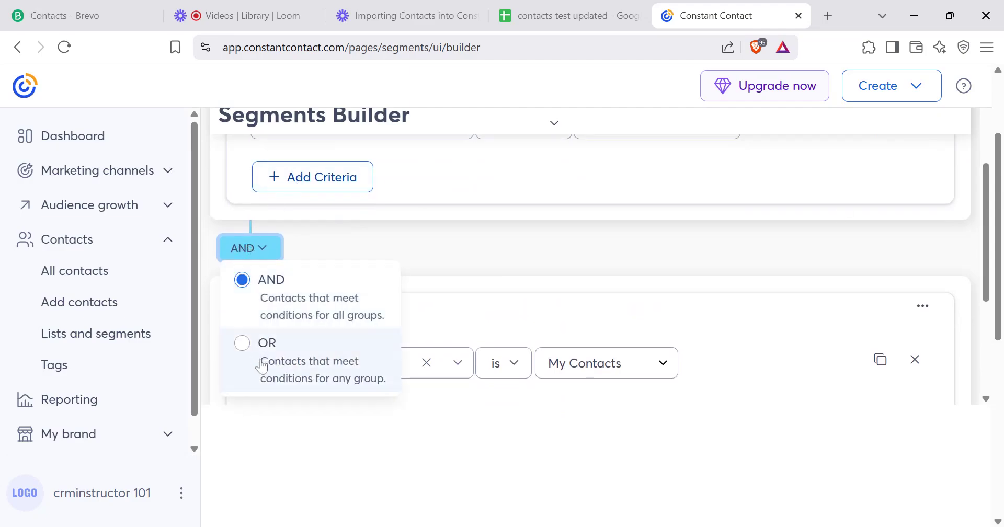
click(262, 368)
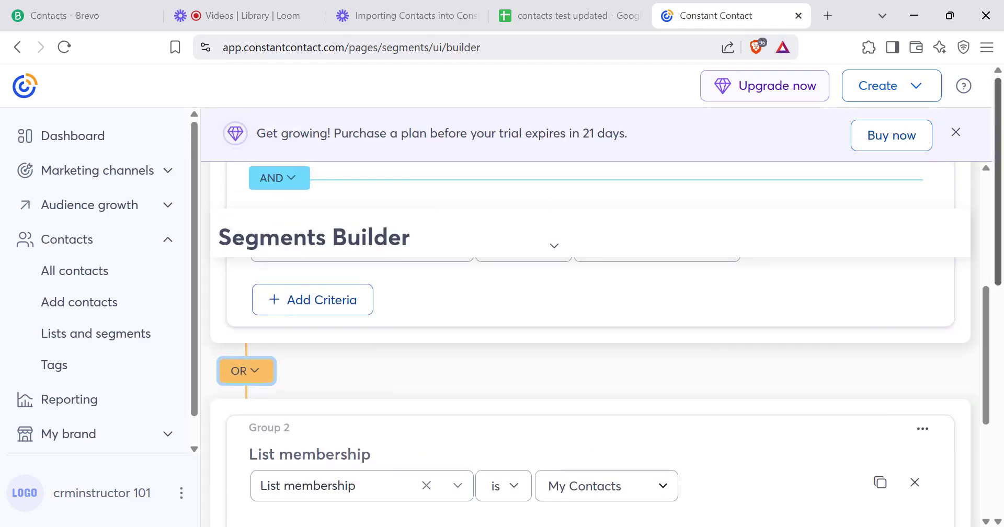
Rename the segment as Hot Leads and save it.
scroll(988, 362, up, 6)
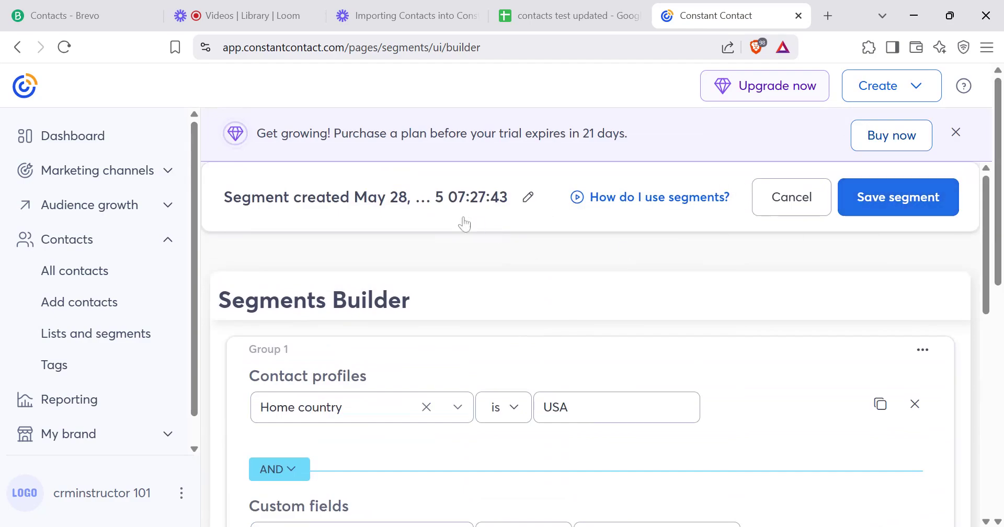
click(528, 198)
key(ctrl+a)
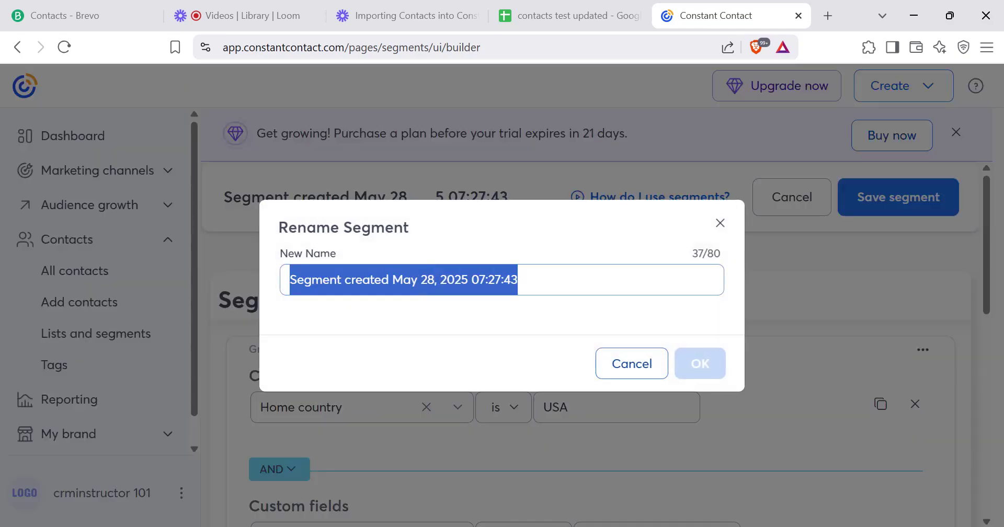
text(Ho)
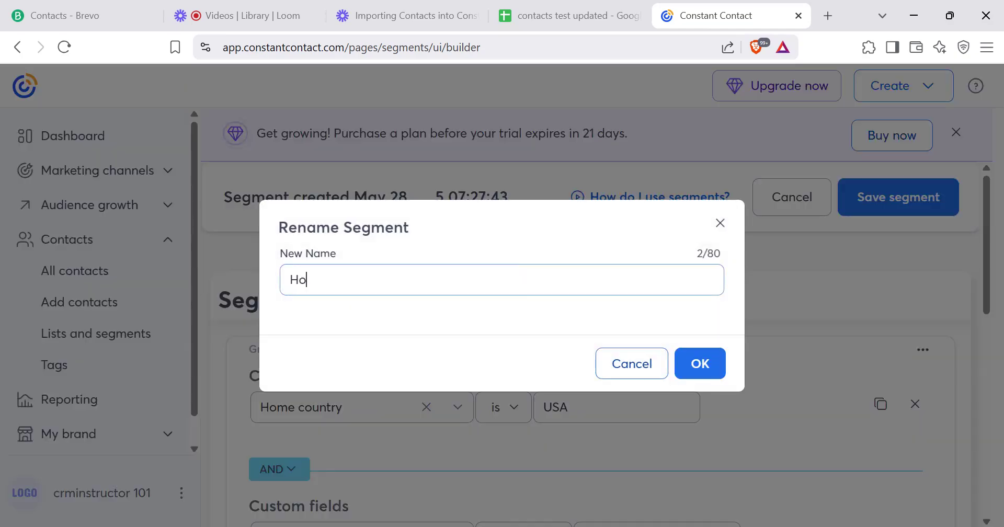
text(t Leads)
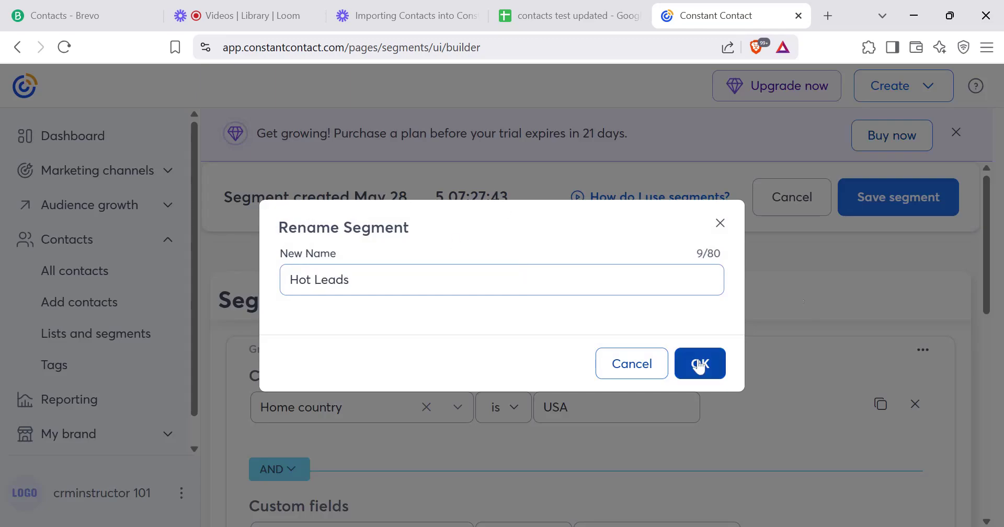
click(699, 366)
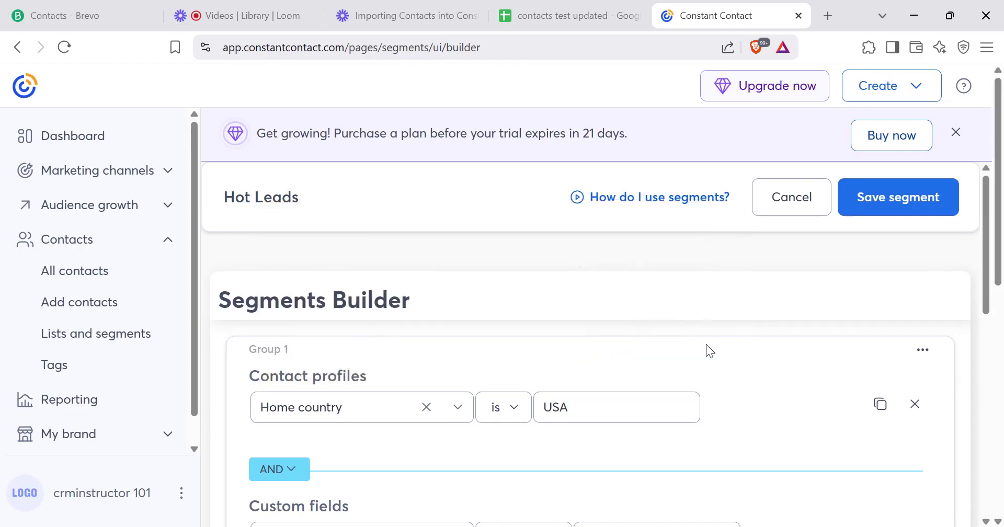
click(878, 213)
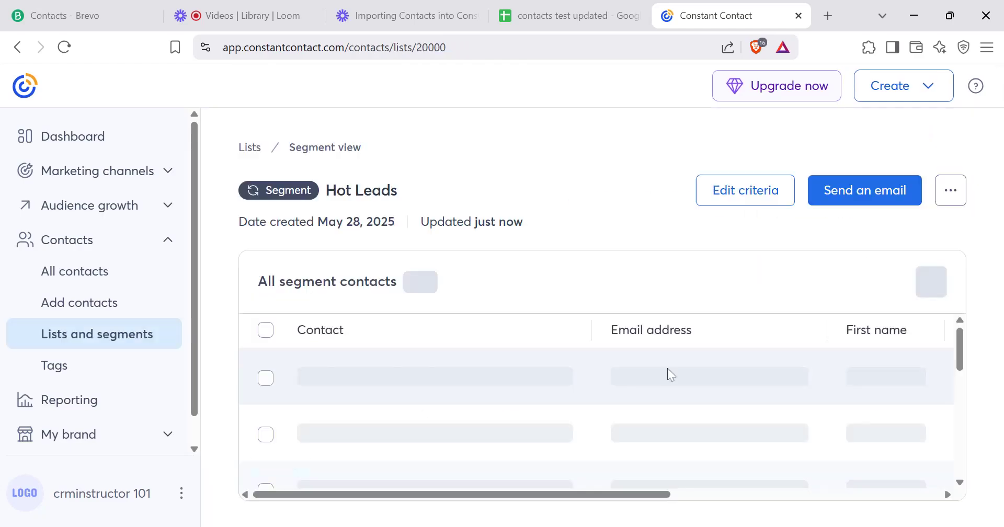